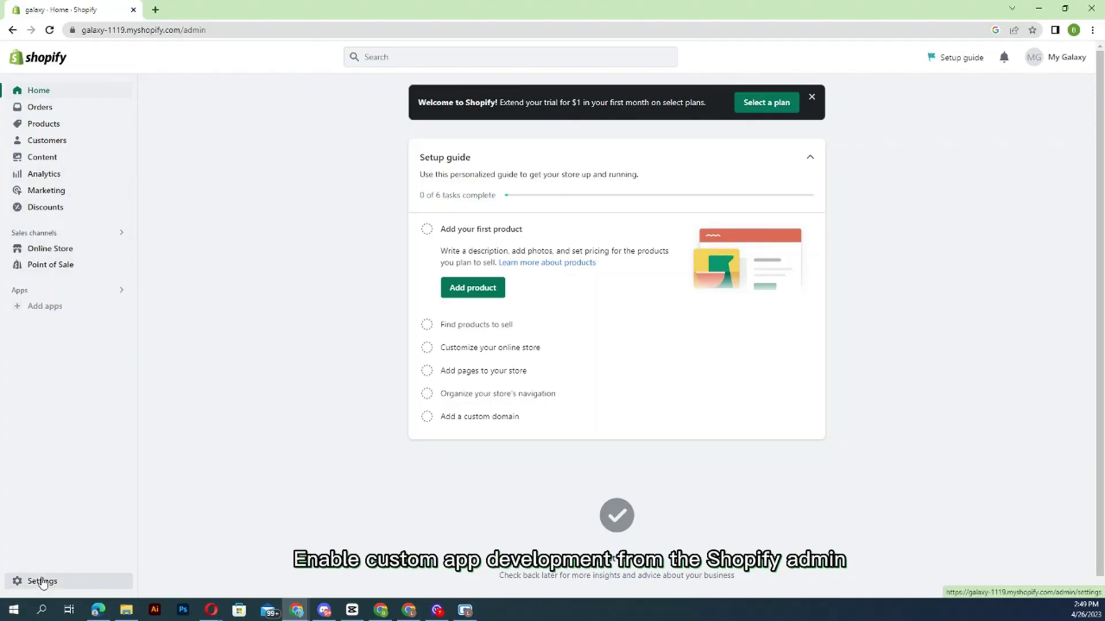
Step: Enable custom app development under Settings > Apps and sales channels > Develop apps
{"action": "left_click", "coordinate": [42, 582]}
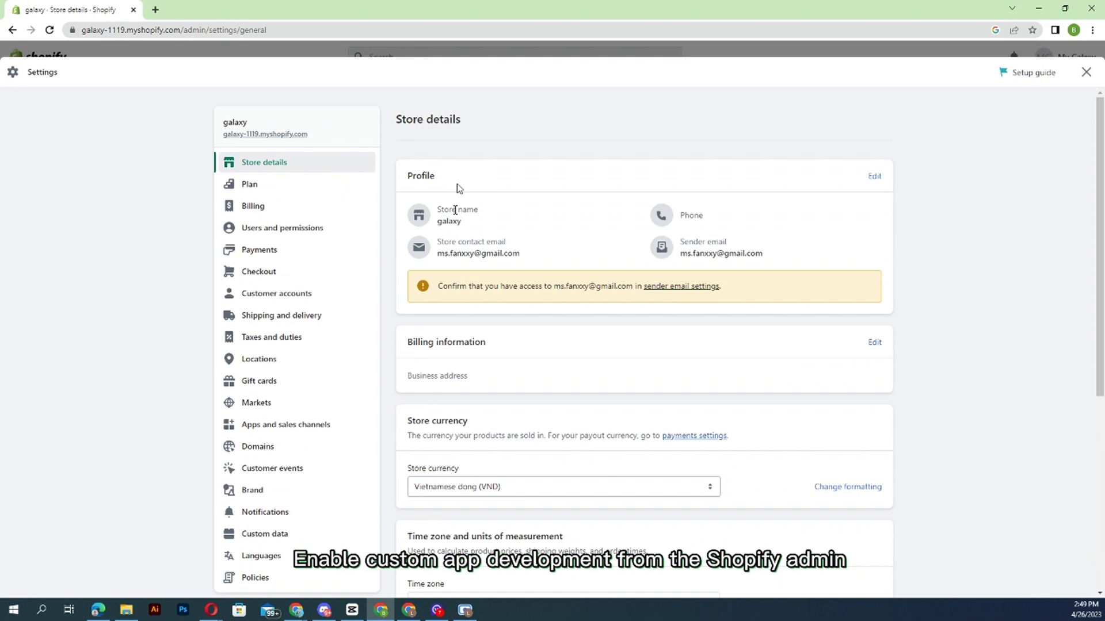
{"action": "scroll", "coordinate": [796, 224], "scroll_direction": "down", "scroll_amount": 5}
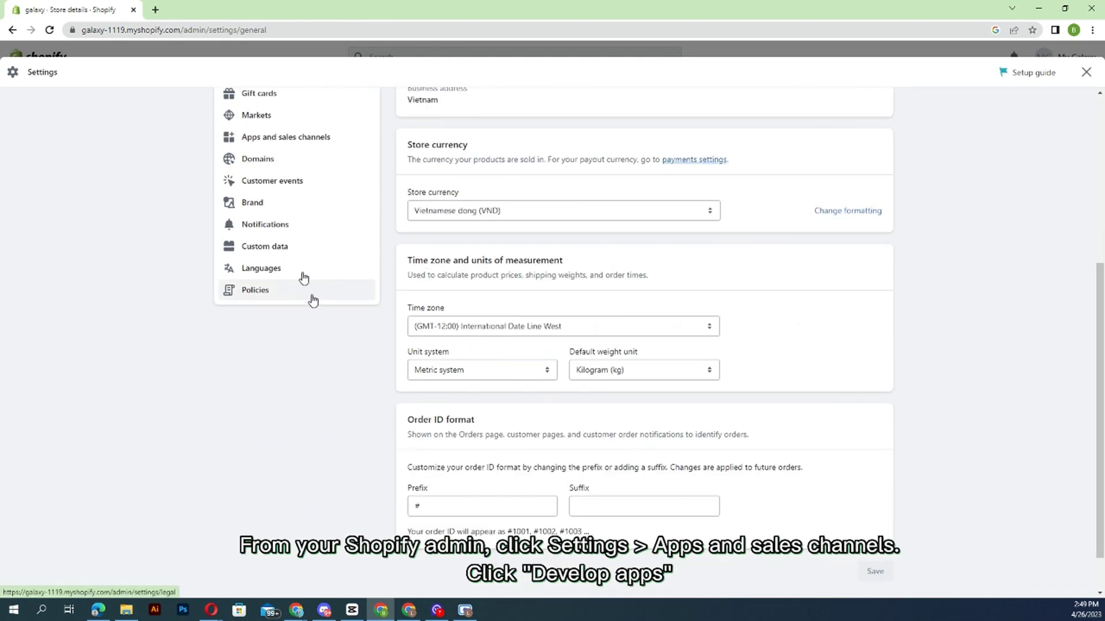
{"action": "scroll", "coordinate": [295, 264], "scroll_direction": "up", "scroll_amount": 2}
{"action": "left_click", "coordinate": [306, 200]}
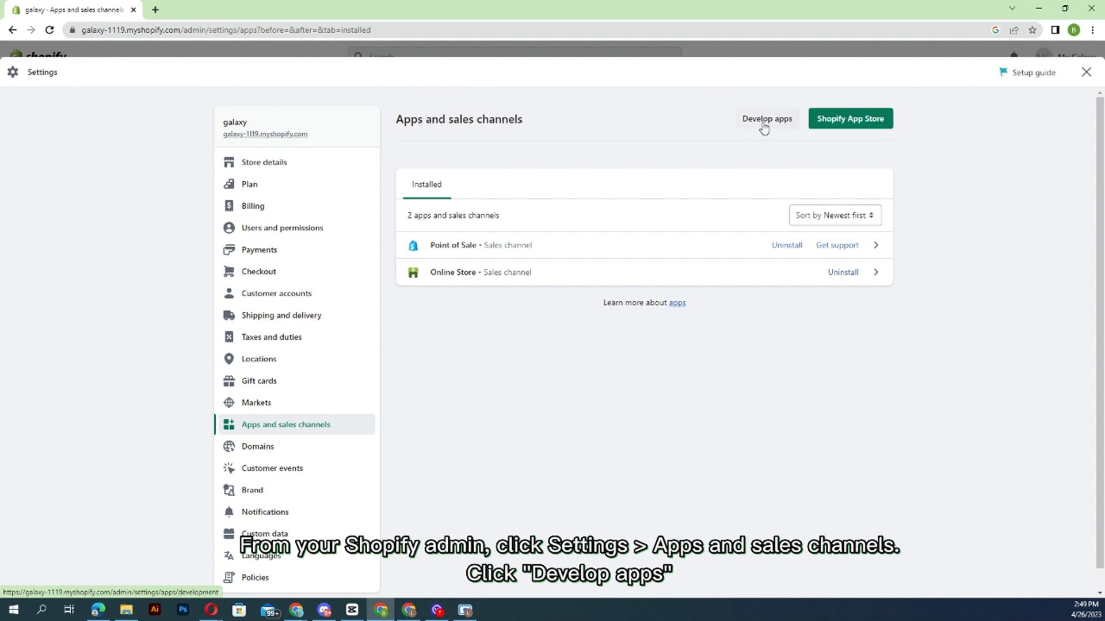
{"action": "left_click", "coordinate": [764, 121]}
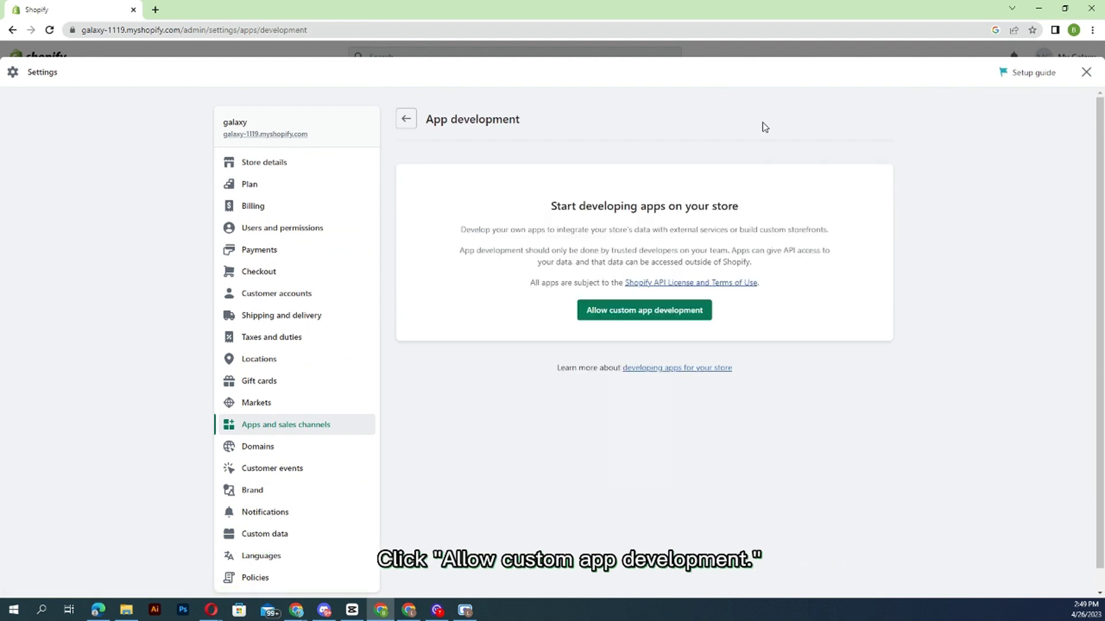
{"action": "left_click", "coordinate": [660, 380]}
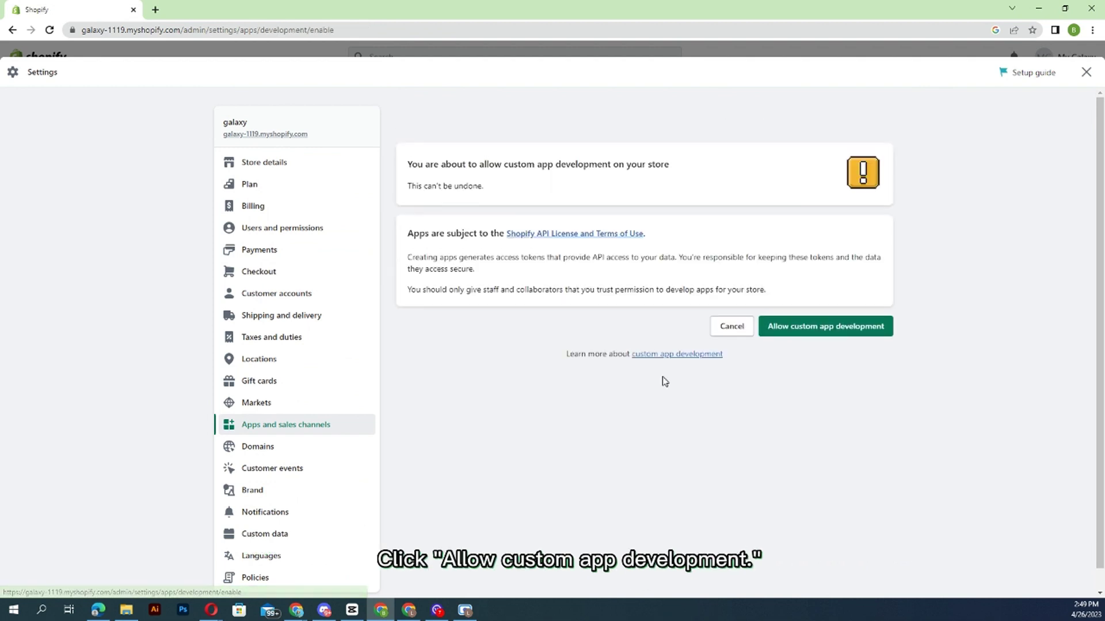
{"action": "left_click", "coordinate": [810, 327]}
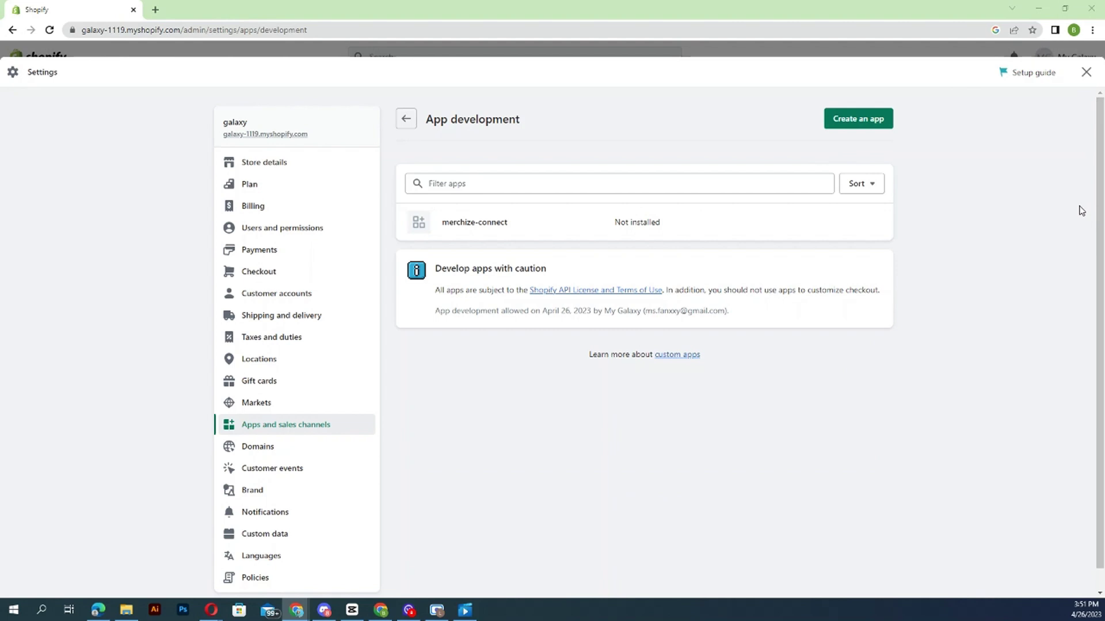
Step: Create the merchize-connect custom app and open its Admin API scope configuration
{"action": "left_click", "coordinate": [858, 119]}
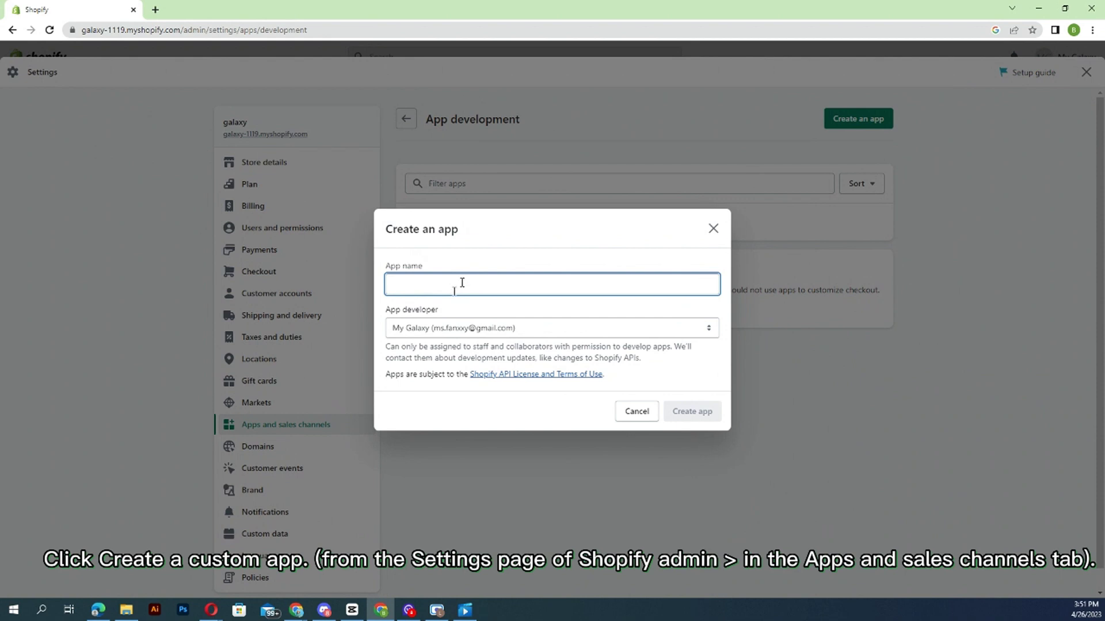
{"action": "type", "text": "Merc"}
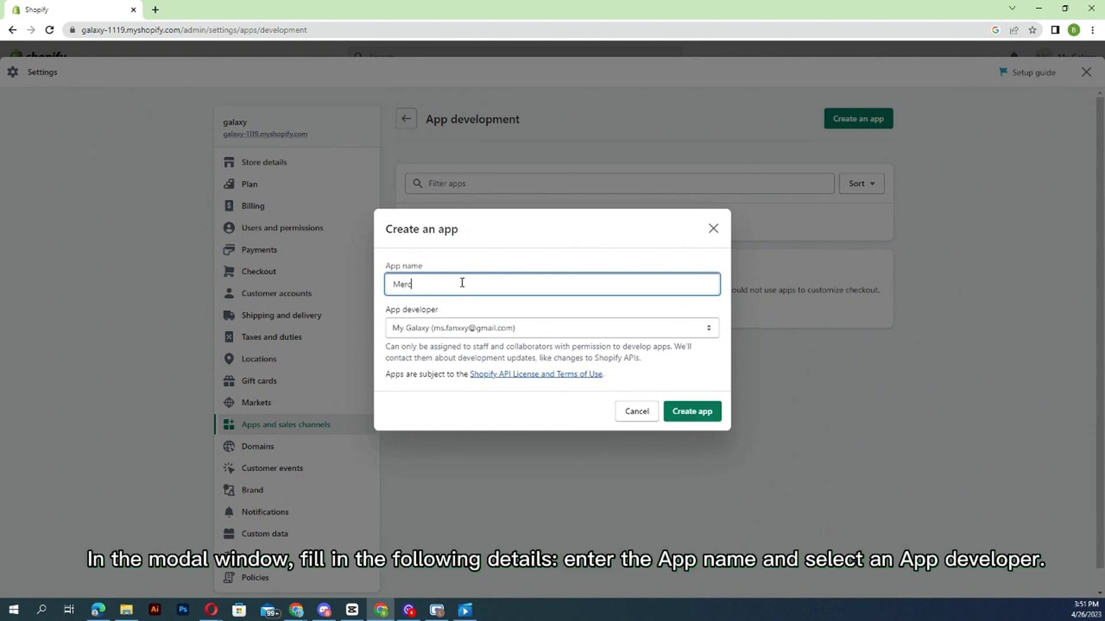
{"action": "type", "text": "hize"}
{"action": "left_click", "coordinate": [707, 410]}
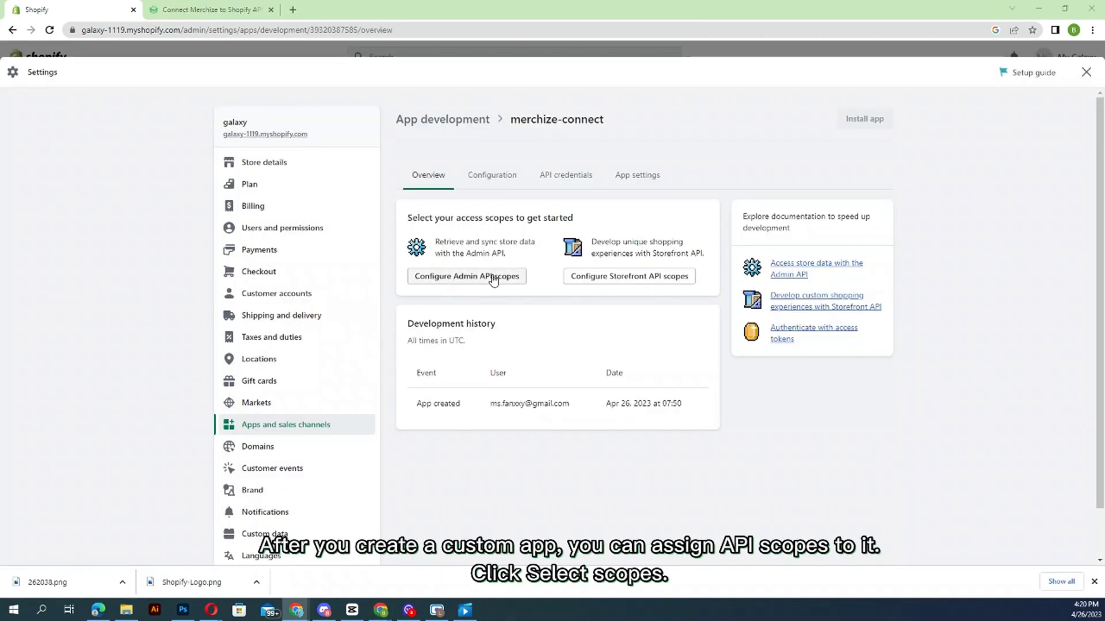
{"action": "left_click", "coordinate": [493, 277]}
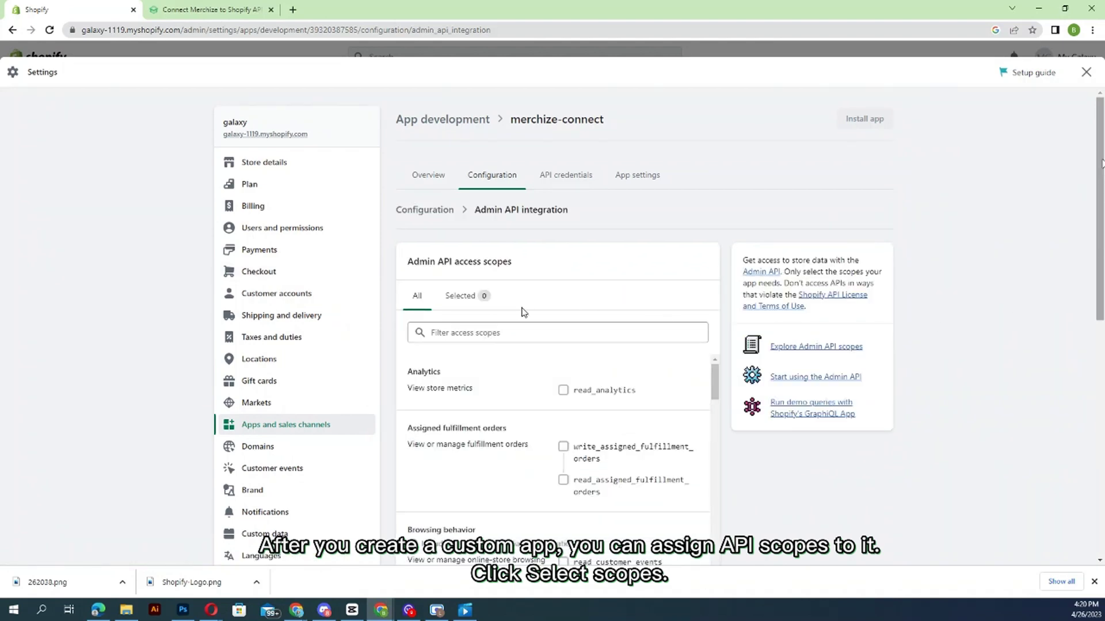
Step: Check the Merchize help page for the Admin API scopes it requires
{"action": "scroll", "coordinate": [523, 311], "scroll_direction": "down", "scroll_amount": 3}
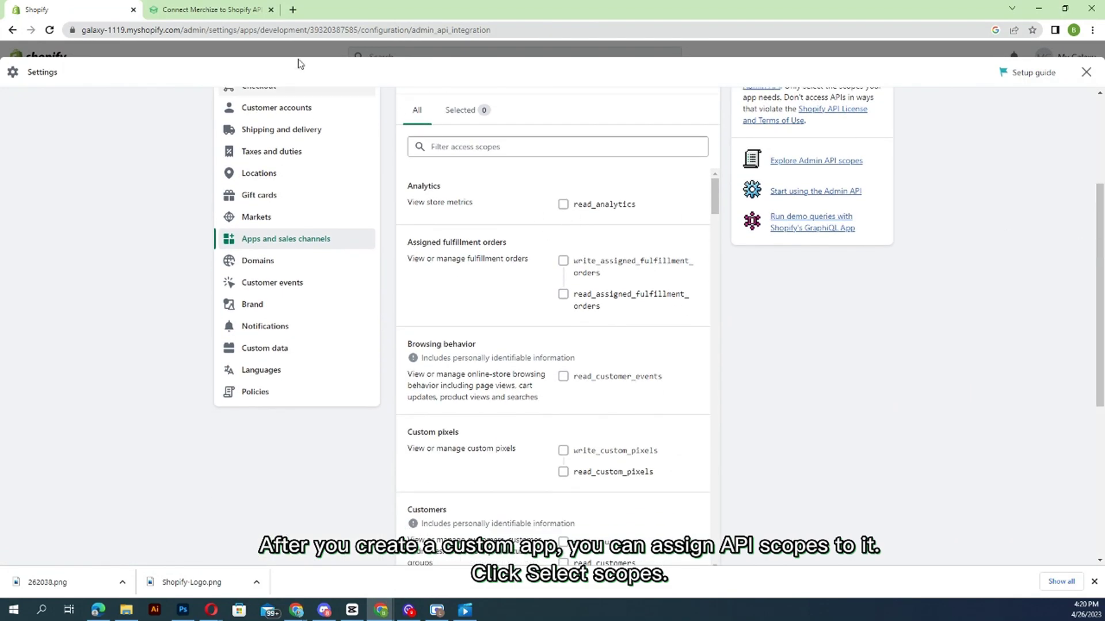
{"action": "left_click", "coordinate": [211, 9]}
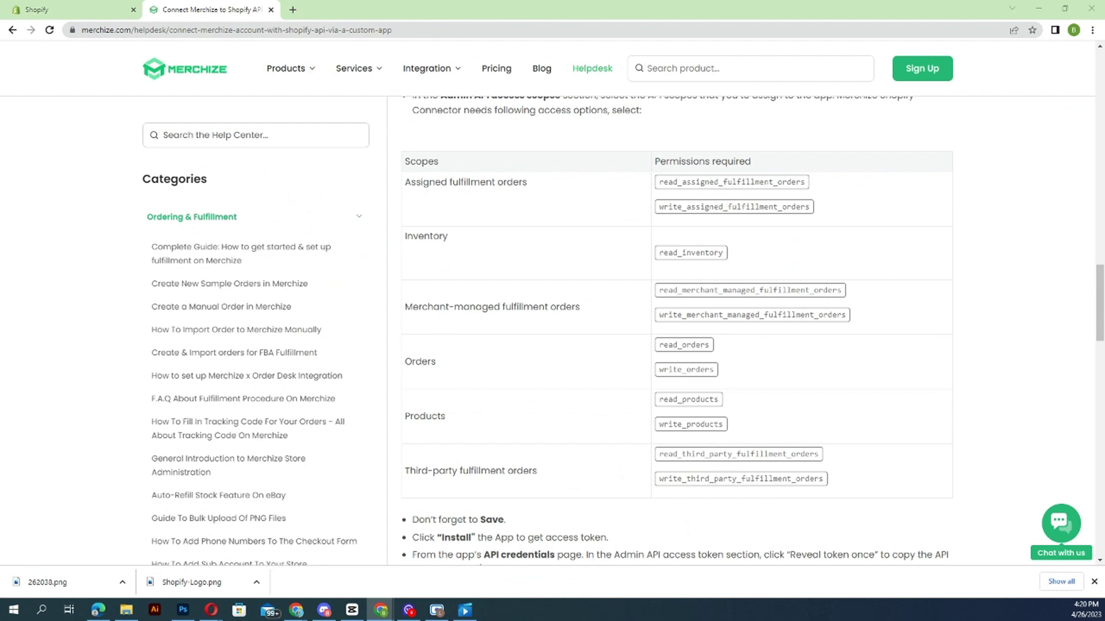
{"action": "left_click", "coordinate": [37, 8]}
Step: Tick the fulfillment order, inventory and read/write orders scopes for merchize-connect
{"action": "left_click", "coordinate": [563, 260]}
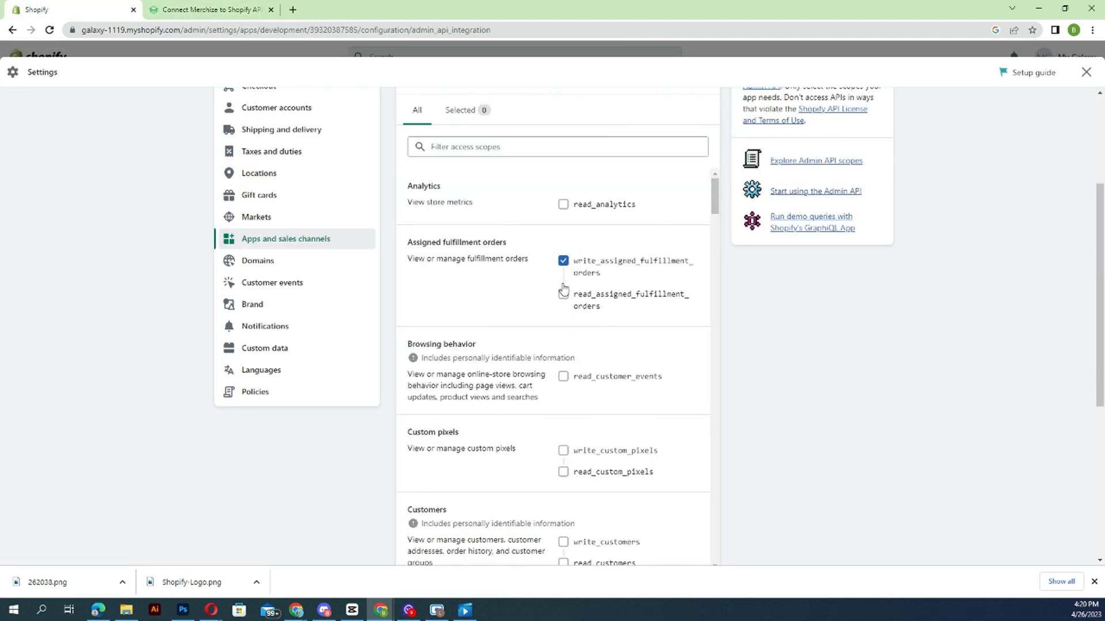
{"action": "left_click", "coordinate": [562, 294]}
{"action": "left_click_drag", "start_coordinate": [713, 198], "coordinate": [715, 395]}
{"action": "left_click", "coordinate": [563, 367]}
{"action": "left_click", "coordinate": [562, 362]}
{"action": "left_click", "coordinate": [563, 511]}
{"action": "left_click", "coordinate": [562, 532]}
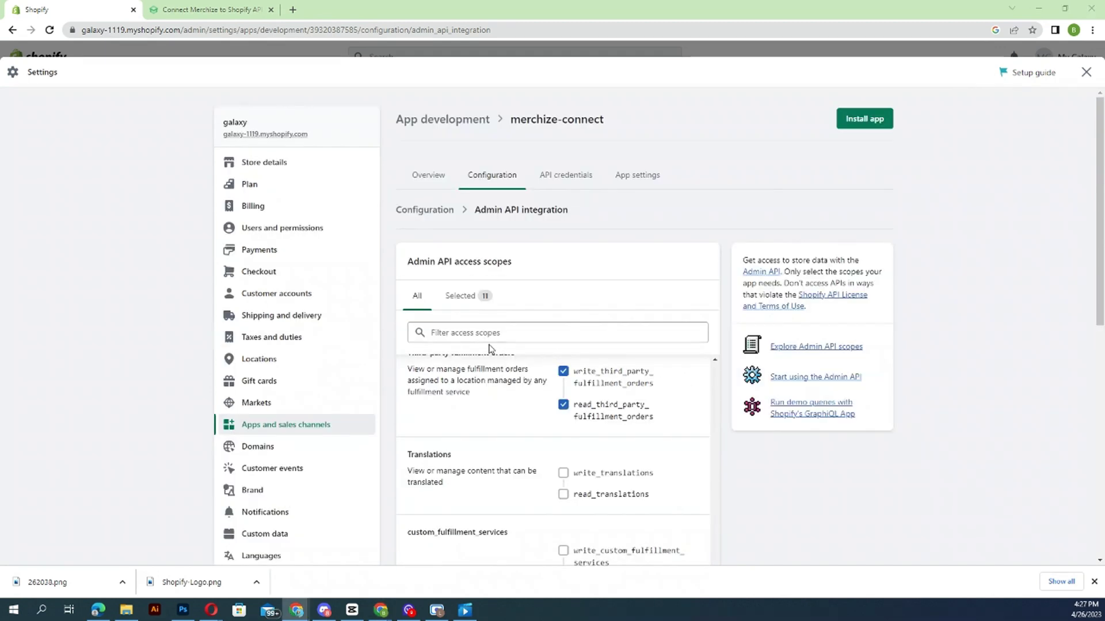
Step: Install merchize-connect on the store and confirm the installation
{"action": "left_click", "coordinate": [856, 119]}
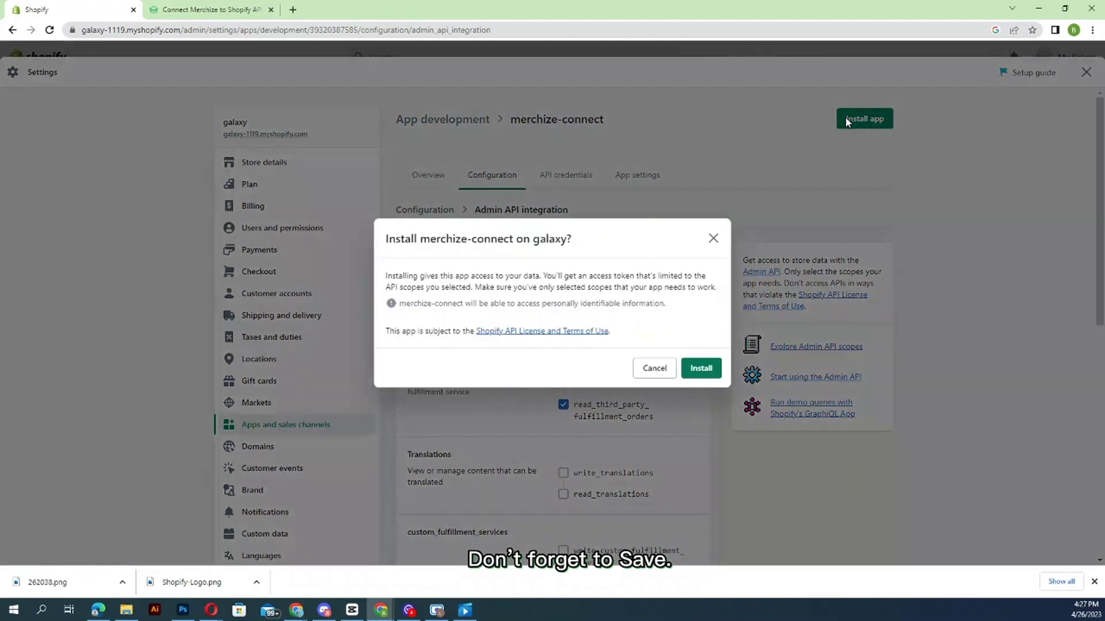
{"action": "left_click", "coordinate": [713, 368]}
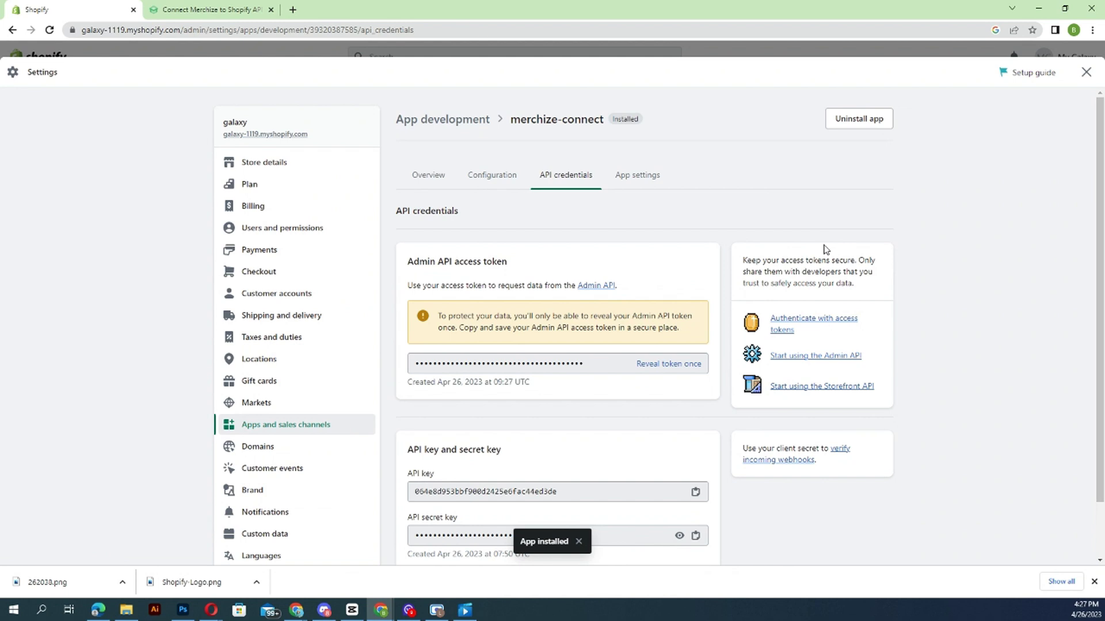
{"action": "left_click_drag", "start_coordinate": [1099, 127], "coordinate": [1099, 171]}
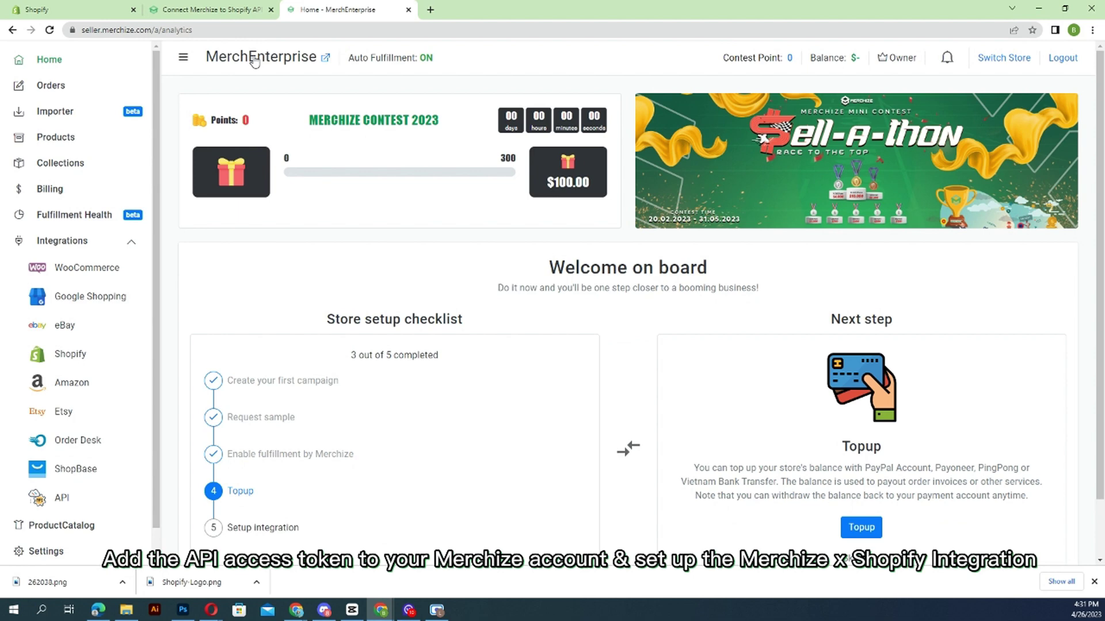
Step: Copy the store name galaxy-1119 from the Shopify address into Merchize's Shop name field
{"action": "left_click", "coordinate": [69, 355]}
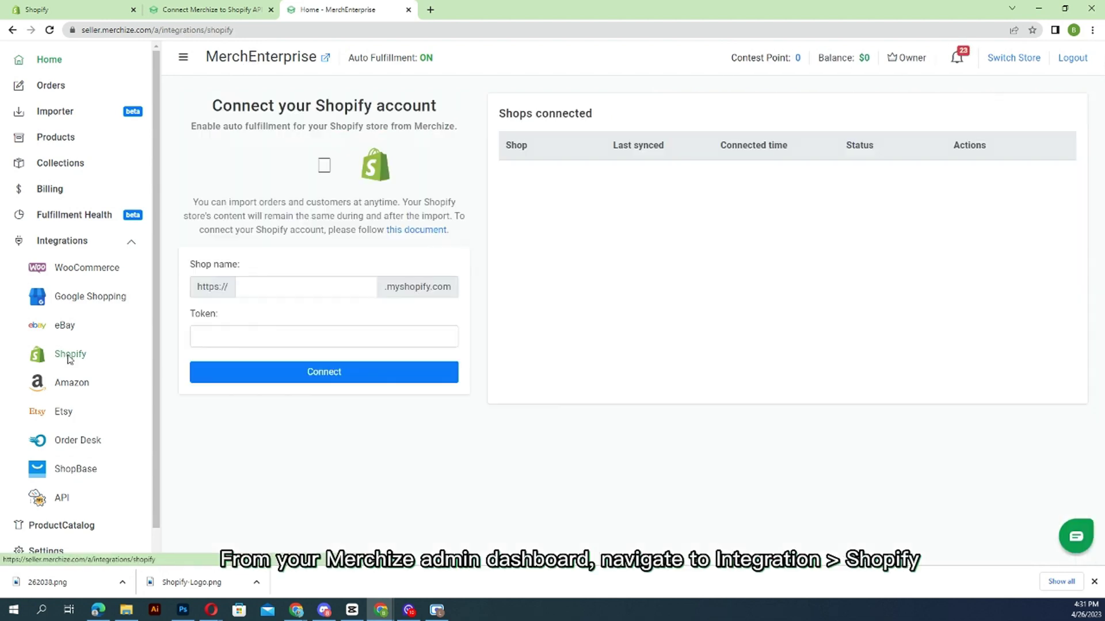
{"action": "left_click", "coordinate": [115, 9]}
{"action": "left_click", "coordinate": [131, 29]}
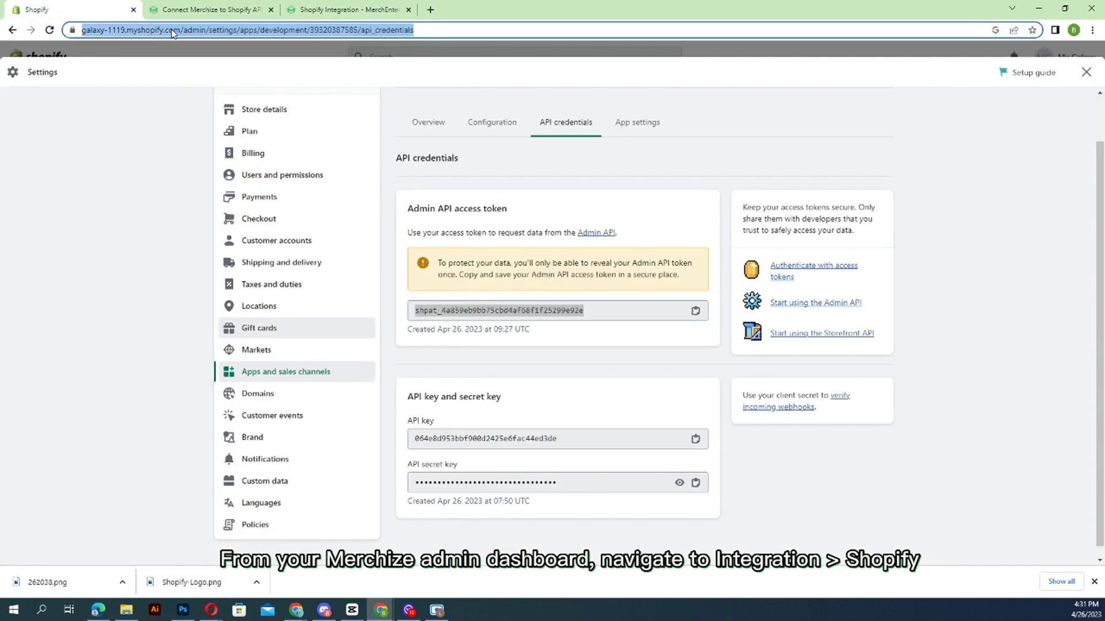
{"action": "left_click", "coordinate": [124, 29]}
{"action": "left_click_drag", "start_coordinate": [151, 26], "coordinate": [108, 32]}
{"action": "key", "text": "ctrl+c"}
{"action": "left_click", "coordinate": [346, 10]}
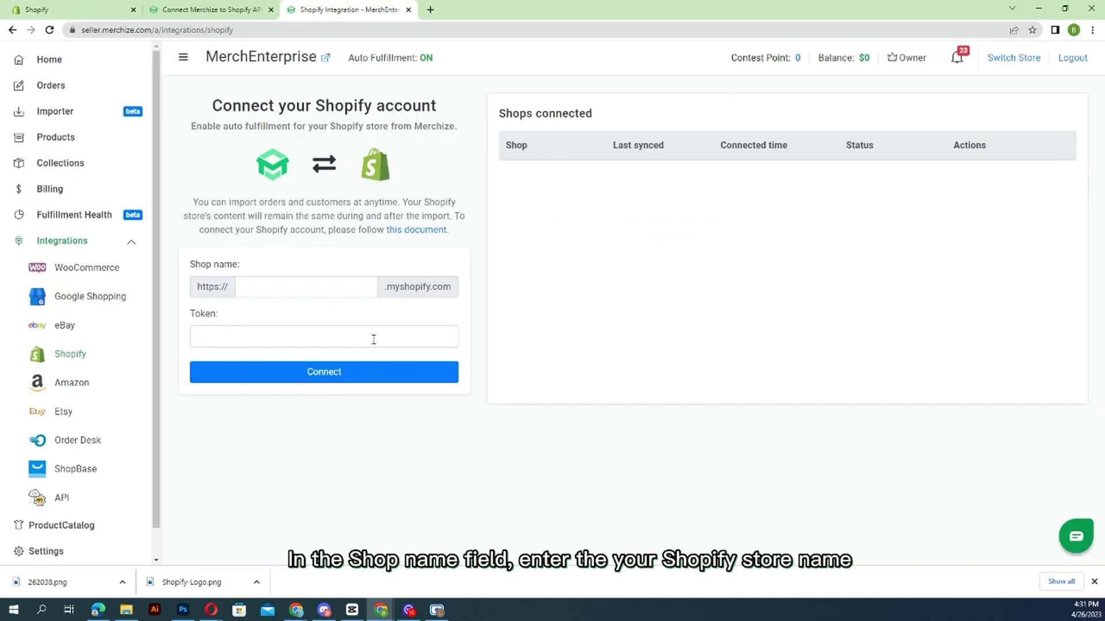
{"action": "left_click", "coordinate": [288, 283]}
{"action": "key", "text": "ctrl+v"}
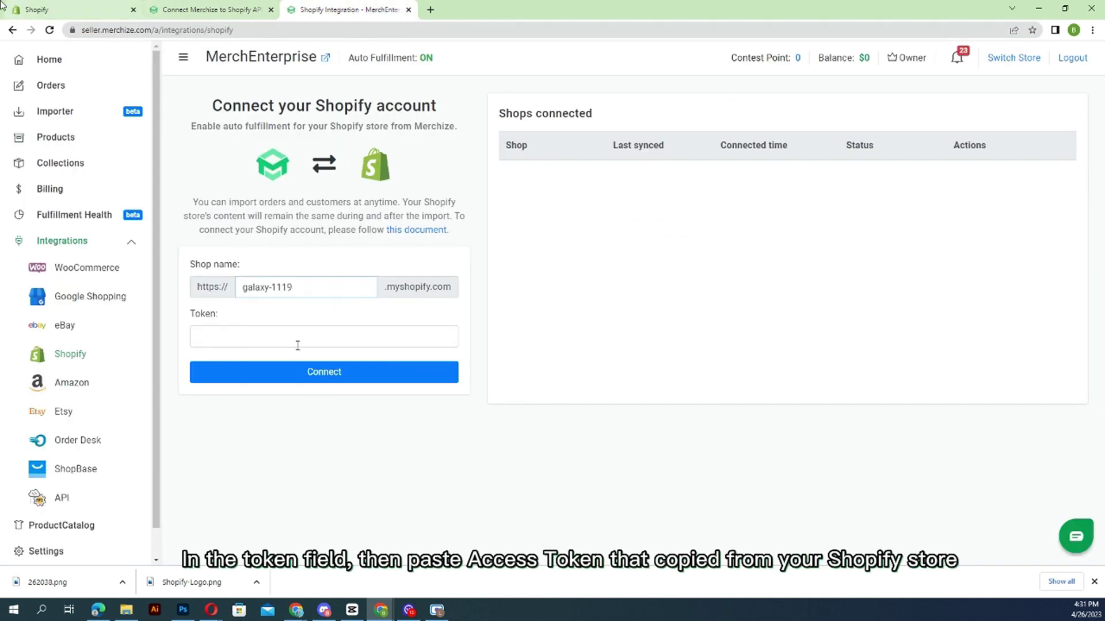
Step: Copy the Admin API access token from Shopify into Merchize's Token field
{"action": "left_click", "coordinate": [75, 10]}
{"action": "left_click", "coordinate": [693, 312]}
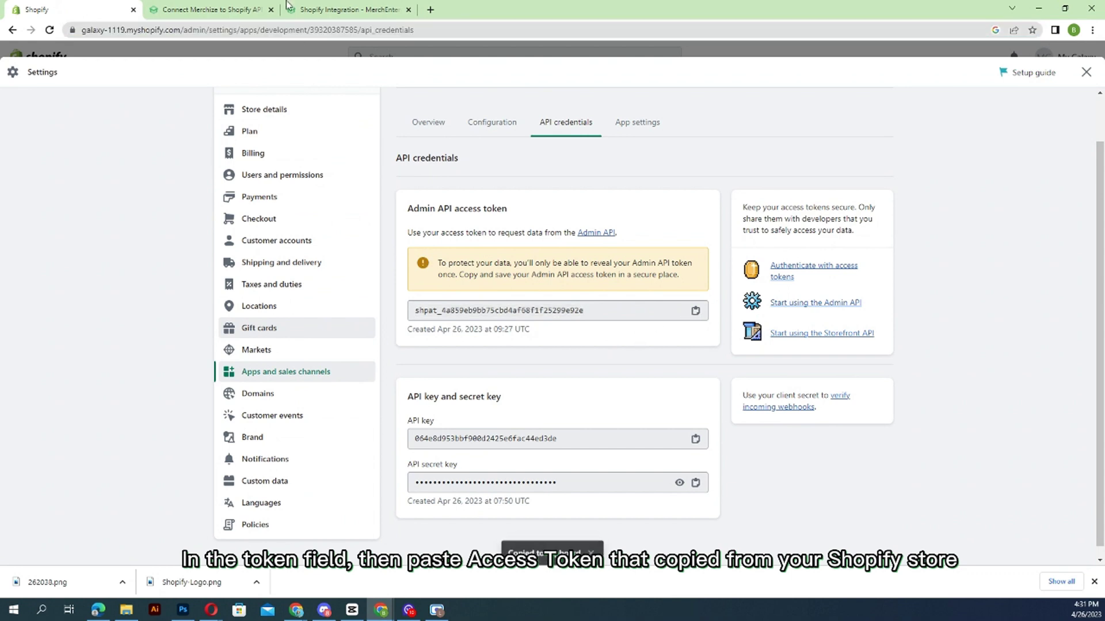
{"action": "left_click", "coordinate": [346, 9]}
{"action": "left_click", "coordinate": [312, 329]}
{"action": "key", "text": "ctrl+v"}
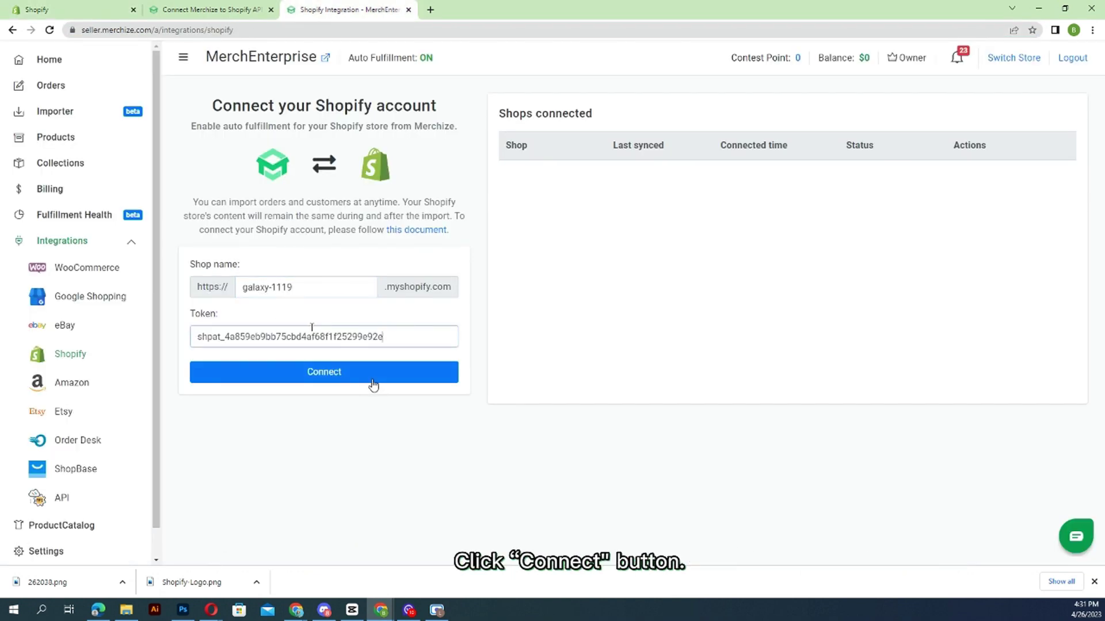
{"action": "left_click", "coordinate": [386, 375]}
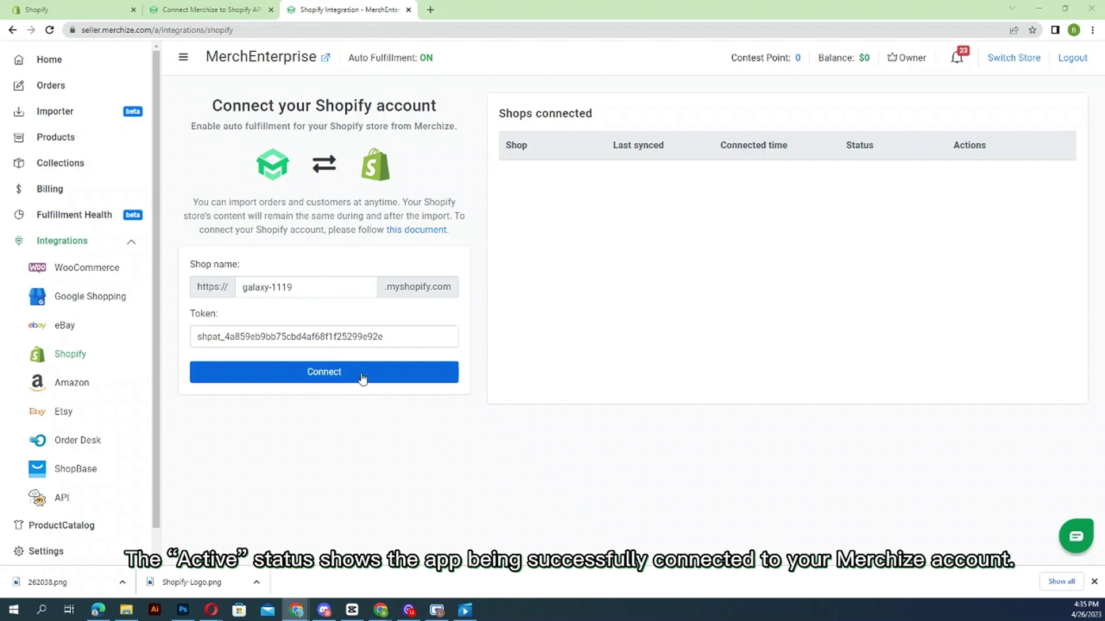
Step: Connect the galaxy-1119 Shopify store and wait for it to appear as active
{"action": "left_click", "coordinate": [266, 375]}
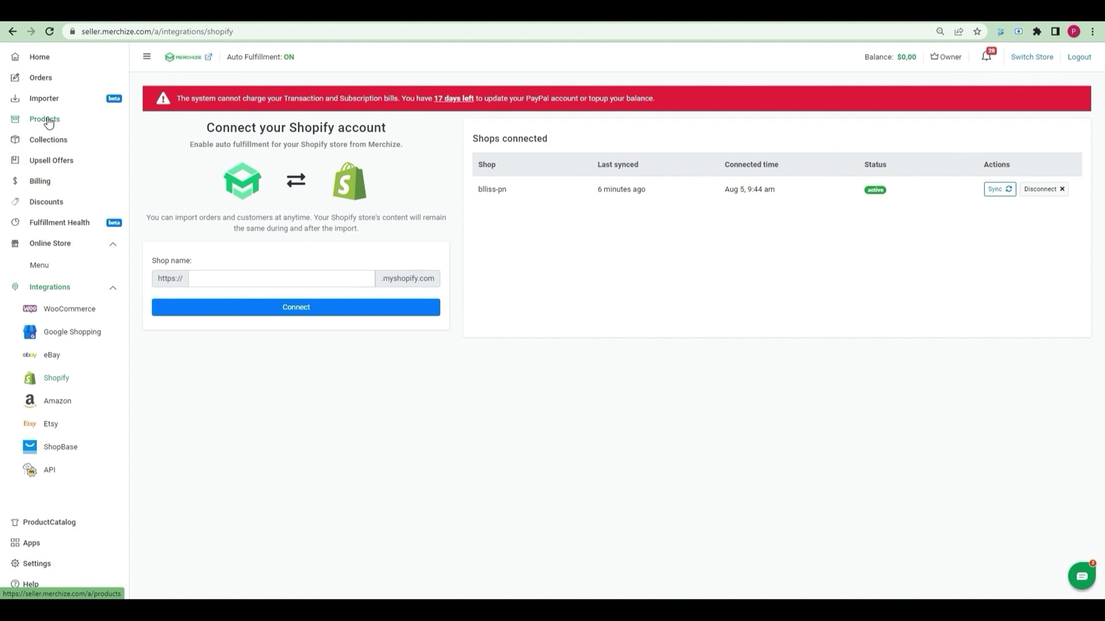
Step: Open the store's Products list and start a new campaign
{"action": "left_click", "coordinate": [49, 121]}
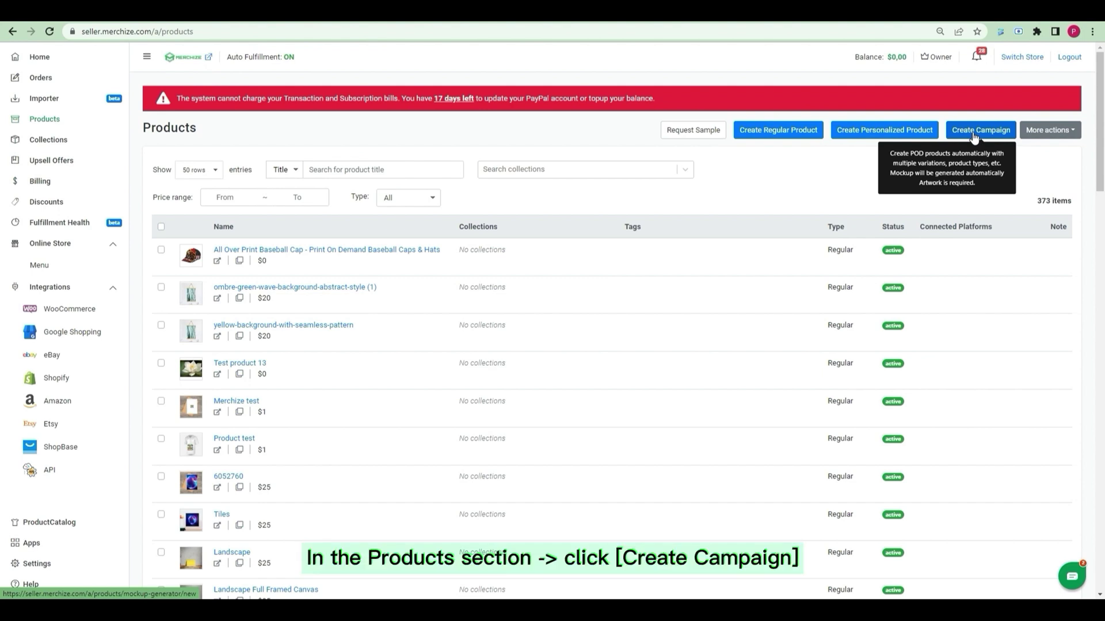
{"action": "left_click", "coordinate": [974, 131]}
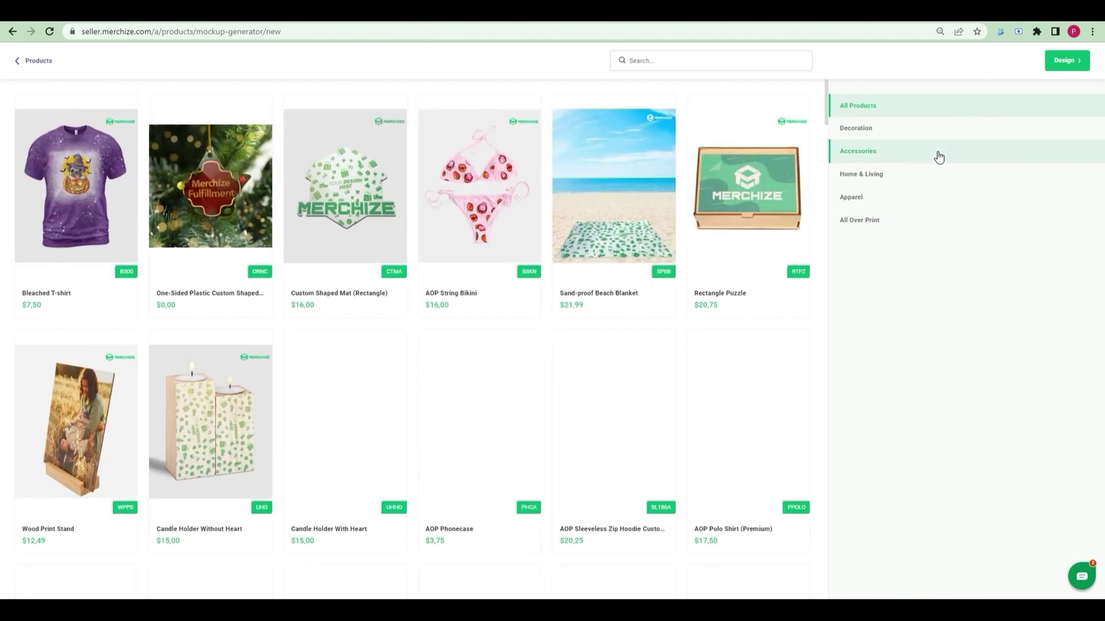
Step: Search the mockup catalog for 'unisex' and pick the Unisex V-Neck T-Shirt
{"action": "scroll", "coordinate": [670, 233], "scroll_direction": "down", "scroll_amount": 3}
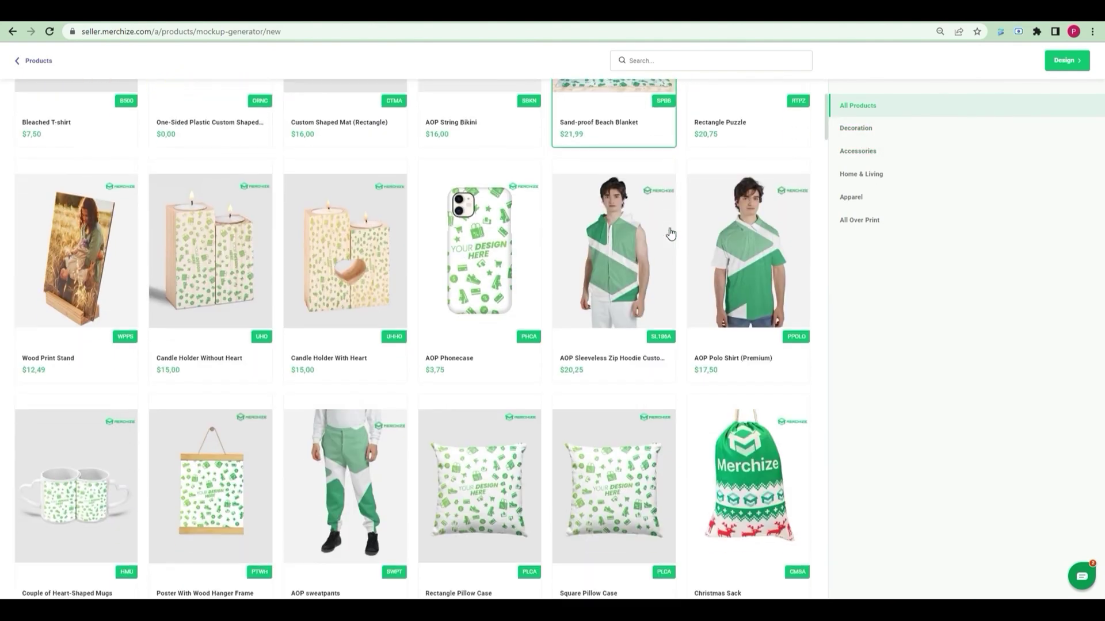
{"action": "scroll", "coordinate": [670, 233], "scroll_direction": "down", "scroll_amount": 3}
{"action": "scroll", "coordinate": [670, 233], "scroll_direction": "down", "scroll_amount": 7}
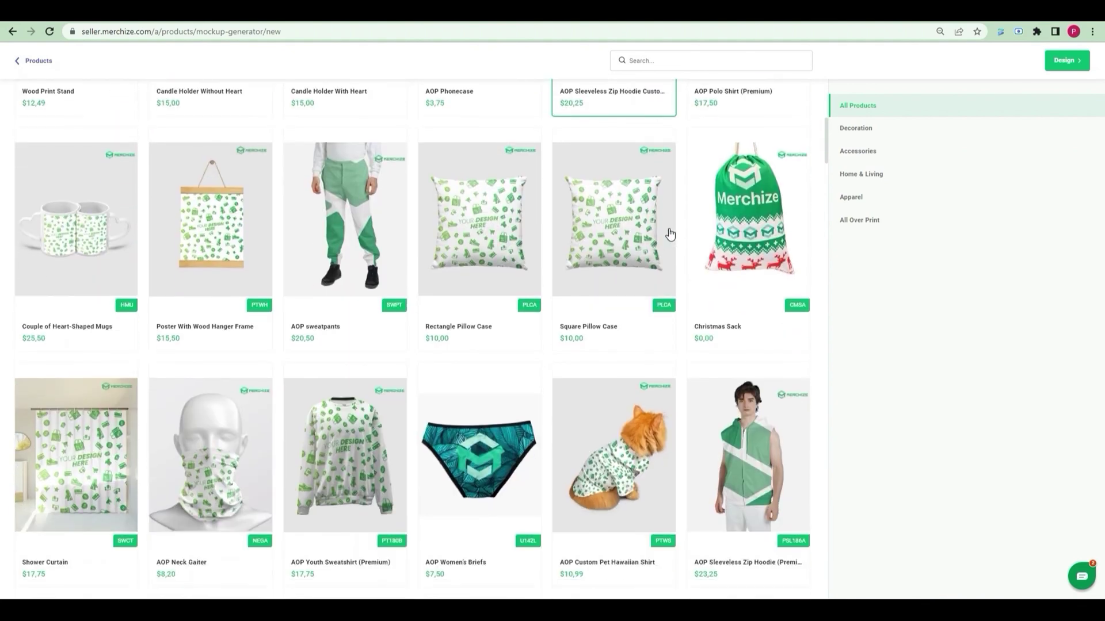
{"action": "scroll", "coordinate": [670, 233], "scroll_direction": "down", "scroll_amount": 6}
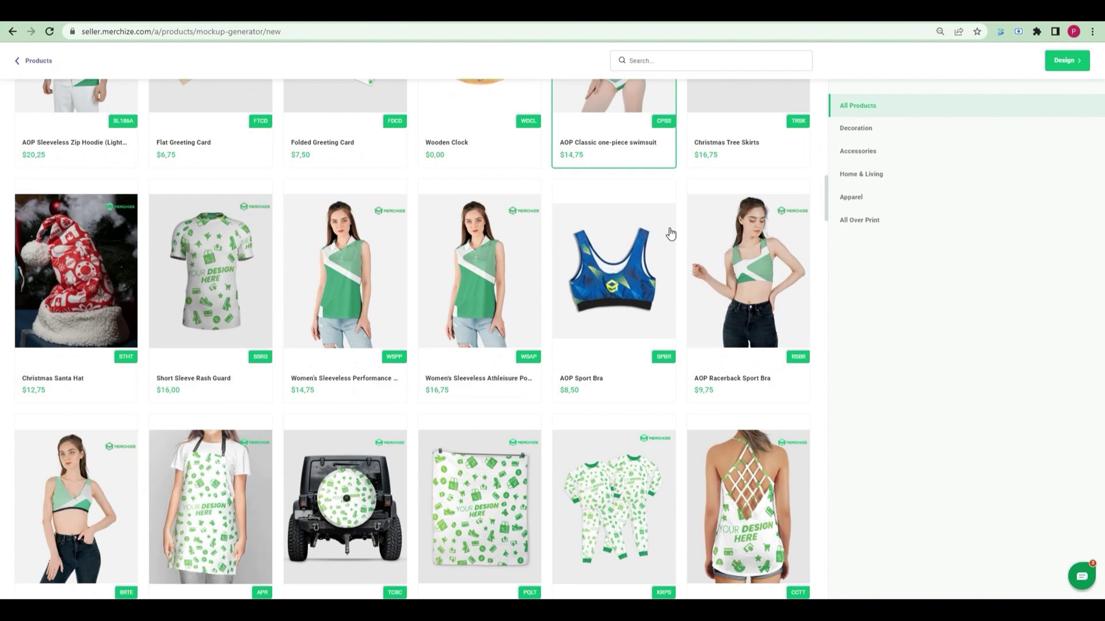
{"action": "scroll", "coordinate": [670, 233], "scroll_direction": "down", "scroll_amount": 3}
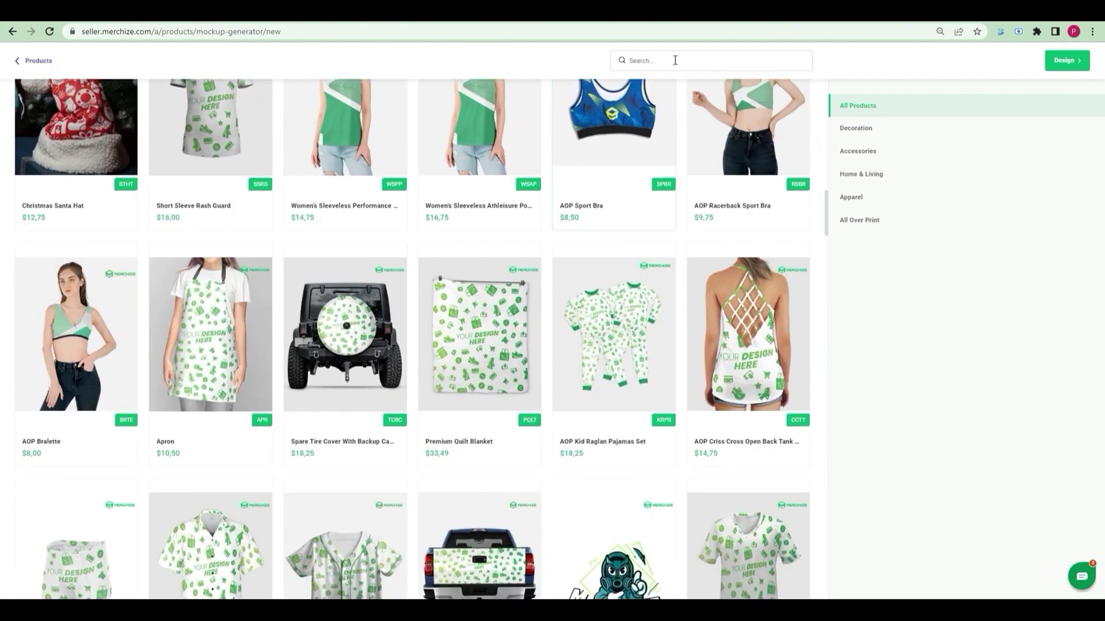
{"action": "left_click", "coordinate": [675, 60]}
{"action": "type", "text": "unisex"}
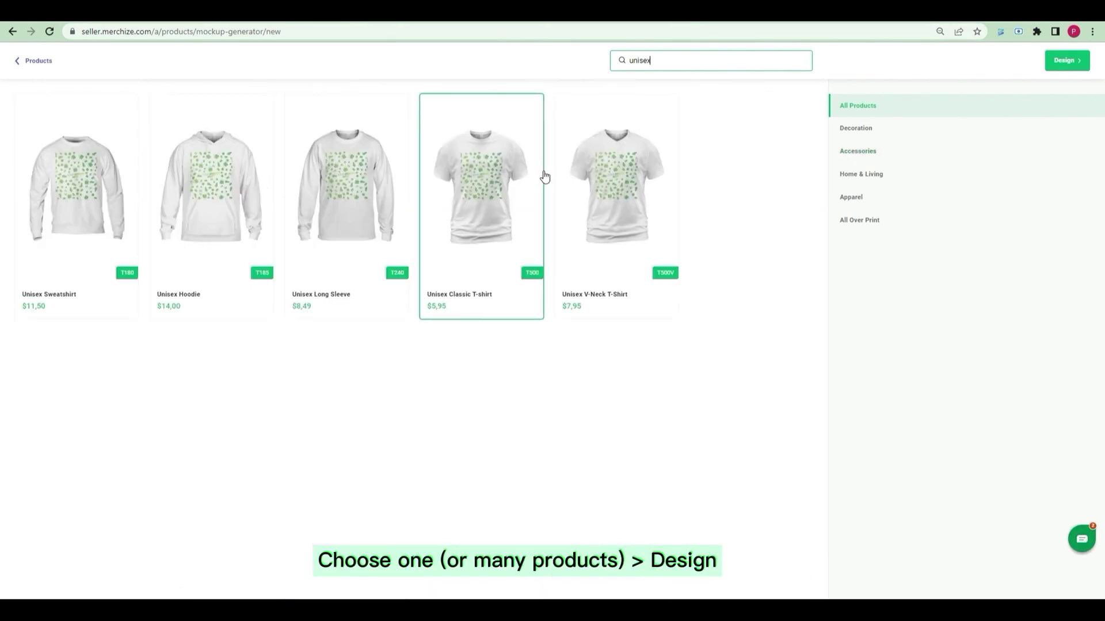
{"action": "left_click", "coordinate": [625, 209]}
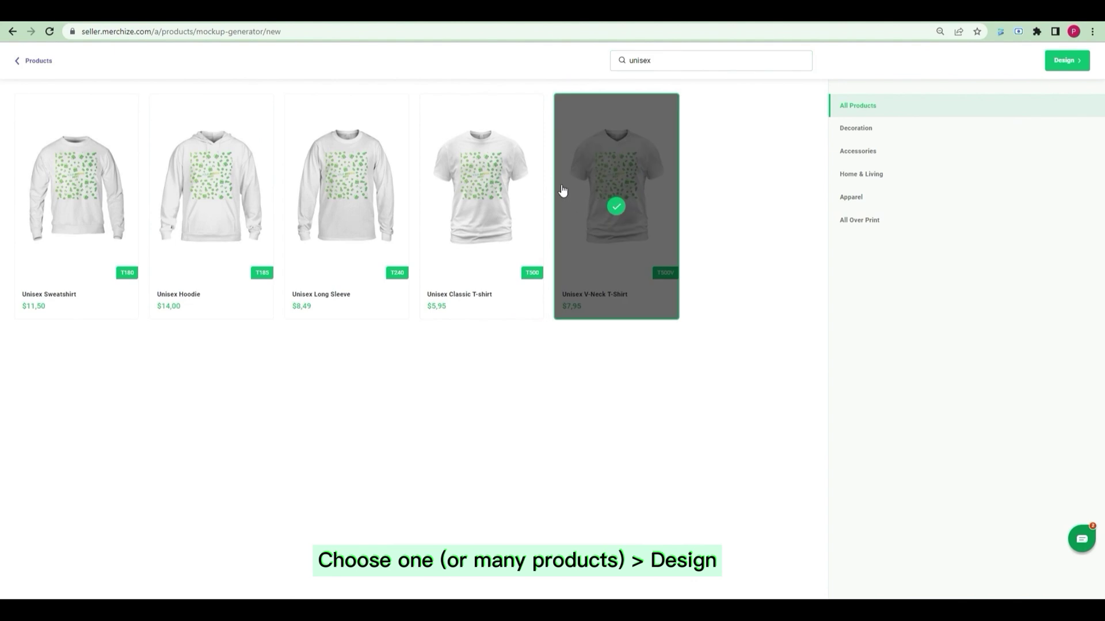
Step: Add grey alongside black for the V-Neck T-Shirt and set its price to 25
{"action": "left_click", "coordinate": [1068, 64]}
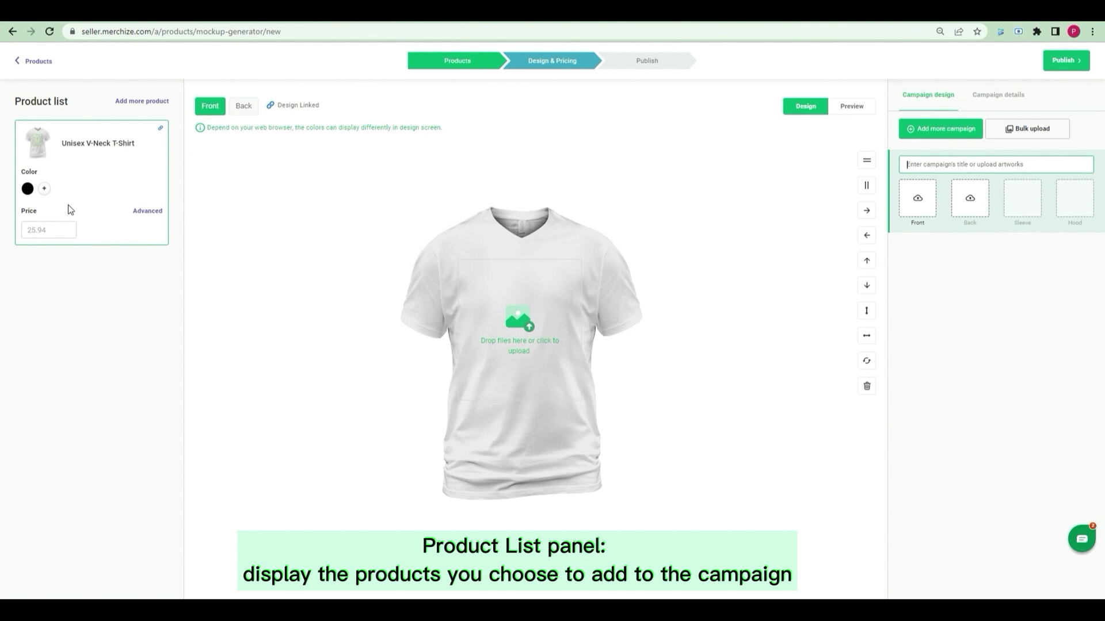
{"action": "left_click", "coordinate": [44, 190]}
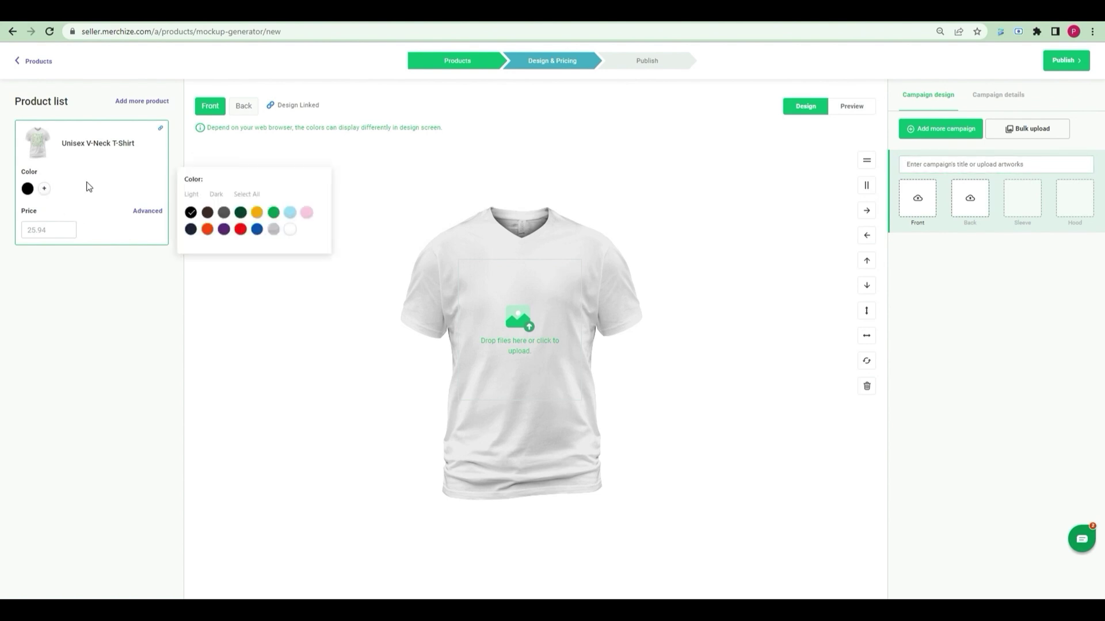
{"action": "left_click", "coordinate": [274, 229]}
{"action": "left_click", "coordinate": [55, 229]}
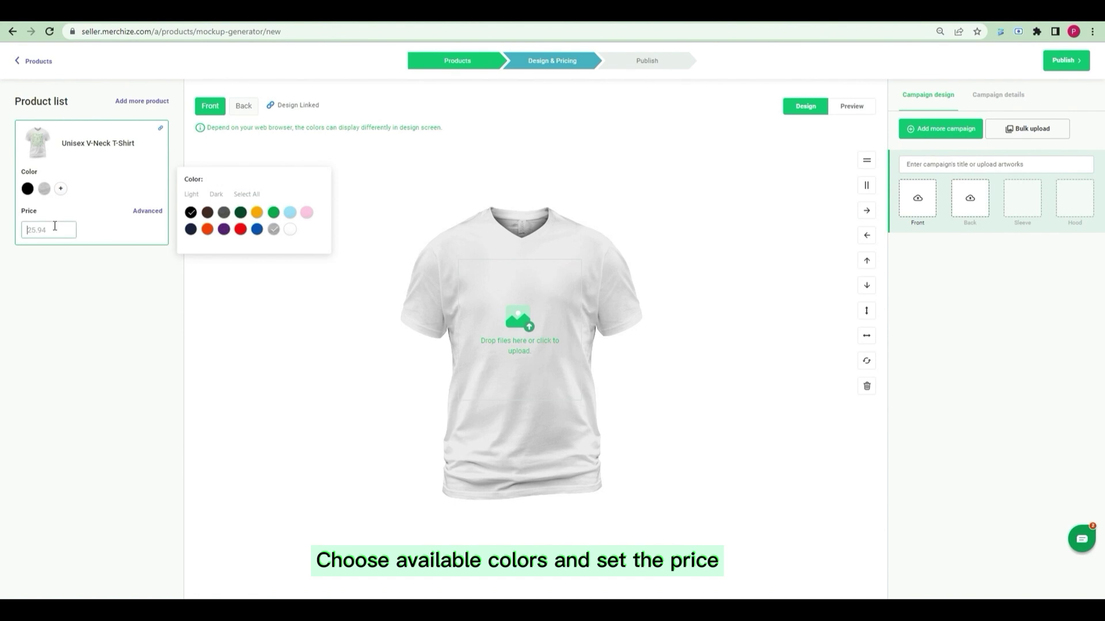
{"action": "type", "text": "25"}
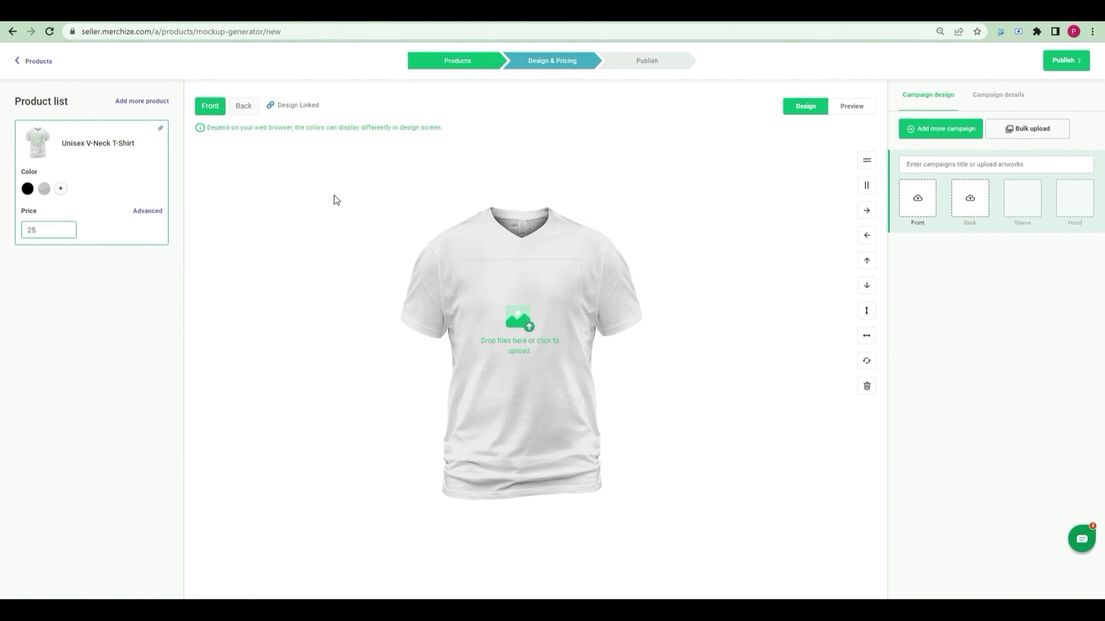
Step: Upload the yellow seamless-pattern image to the shirt front and enlarge it in the print area
{"action": "left_click", "coordinate": [521, 306]}
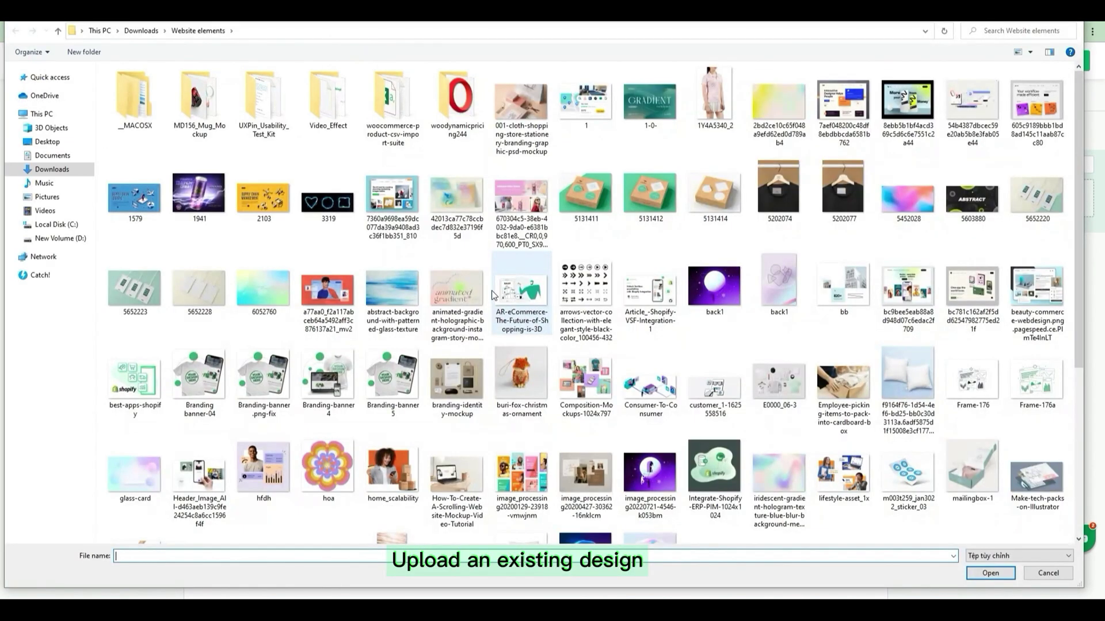
{"action": "scroll", "coordinate": [506, 305], "scroll_direction": "down", "scroll_amount": 5}
{"action": "double_click", "coordinate": [460, 479]}
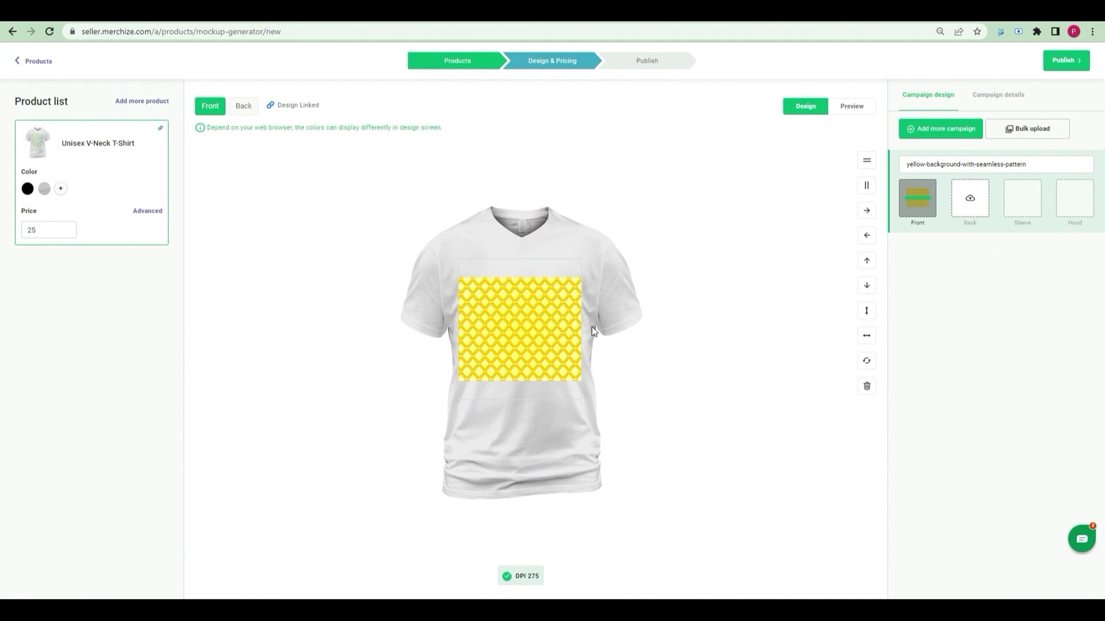
{"action": "left_click", "coordinate": [572, 330]}
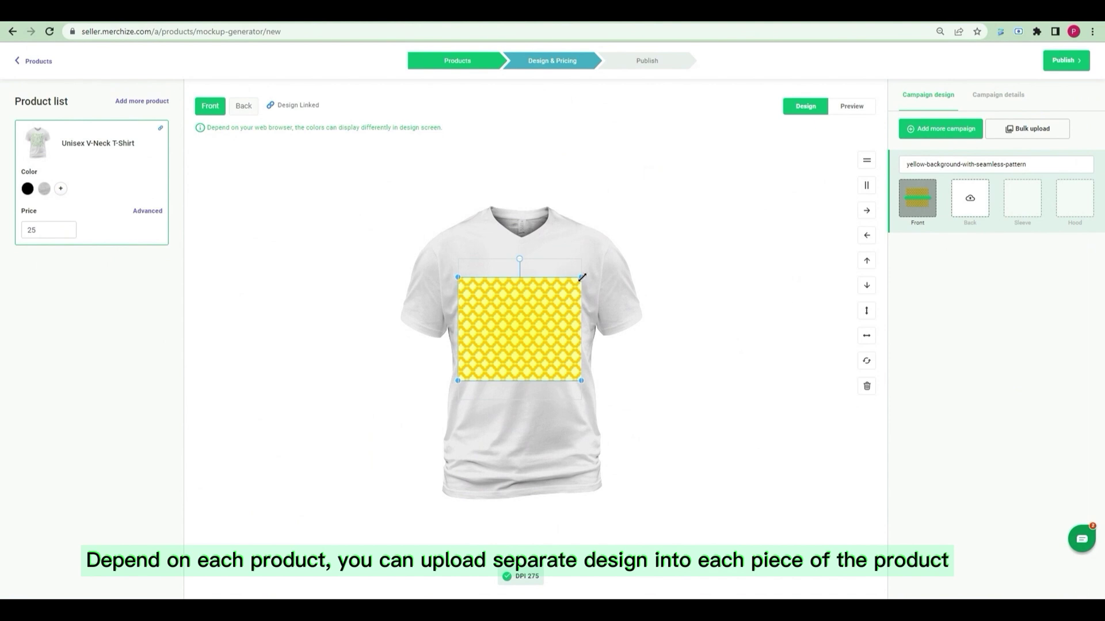
{"action": "left_click_drag", "start_coordinate": [581, 277], "coordinate": [631, 243]}
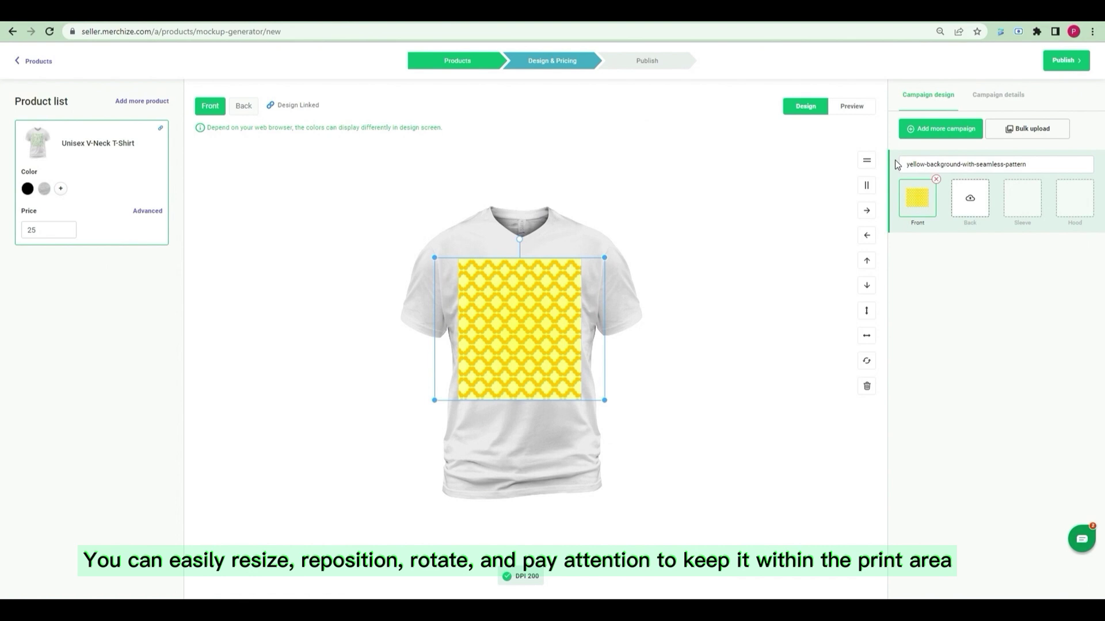
{"action": "left_click", "coordinate": [872, 111]}
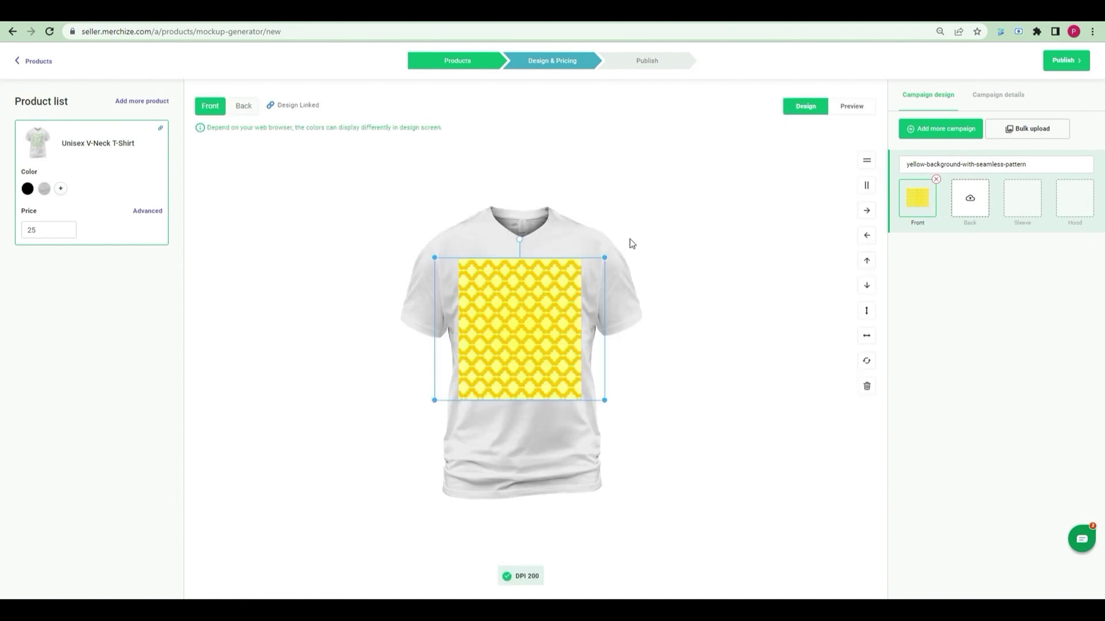
Step: Preview the black-shirt mockup, rename the campaign to 'Unisex T-shirt', and show its campaign details
{"action": "left_click", "coordinate": [871, 111]}
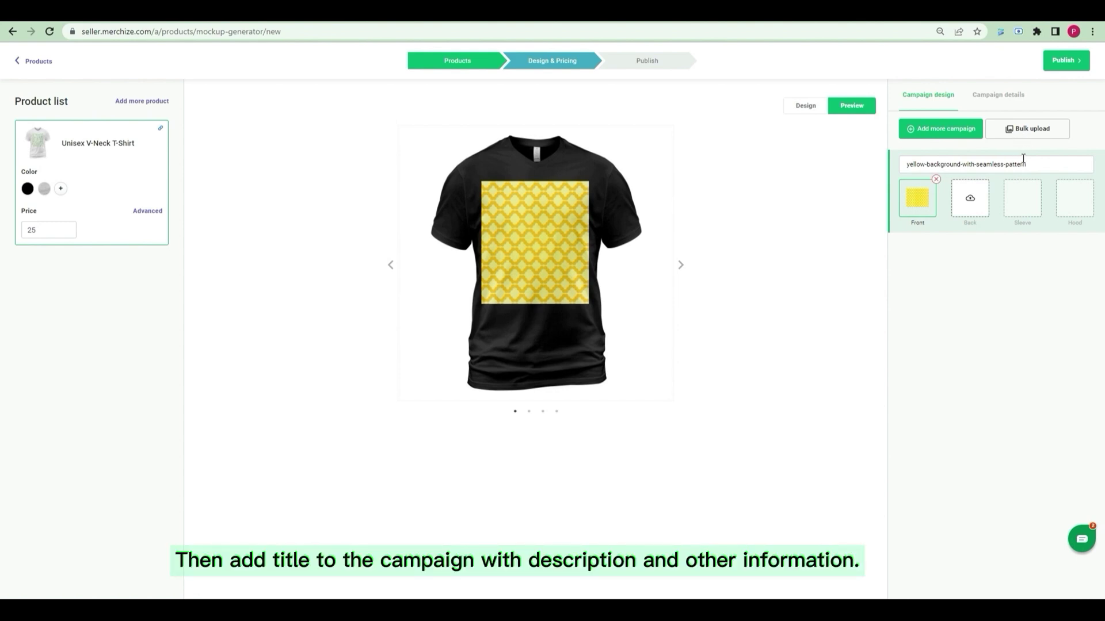
{"action": "left_click_drag", "start_coordinate": [1024, 163], "coordinate": [748, 166]}
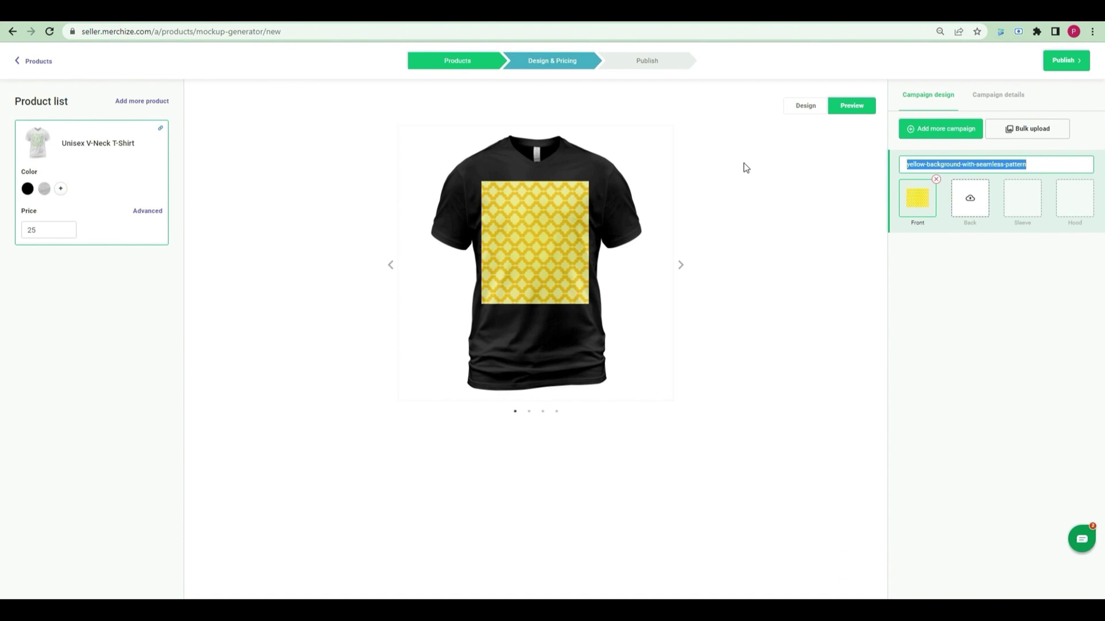
{"action": "type", "text": "Unisex "}
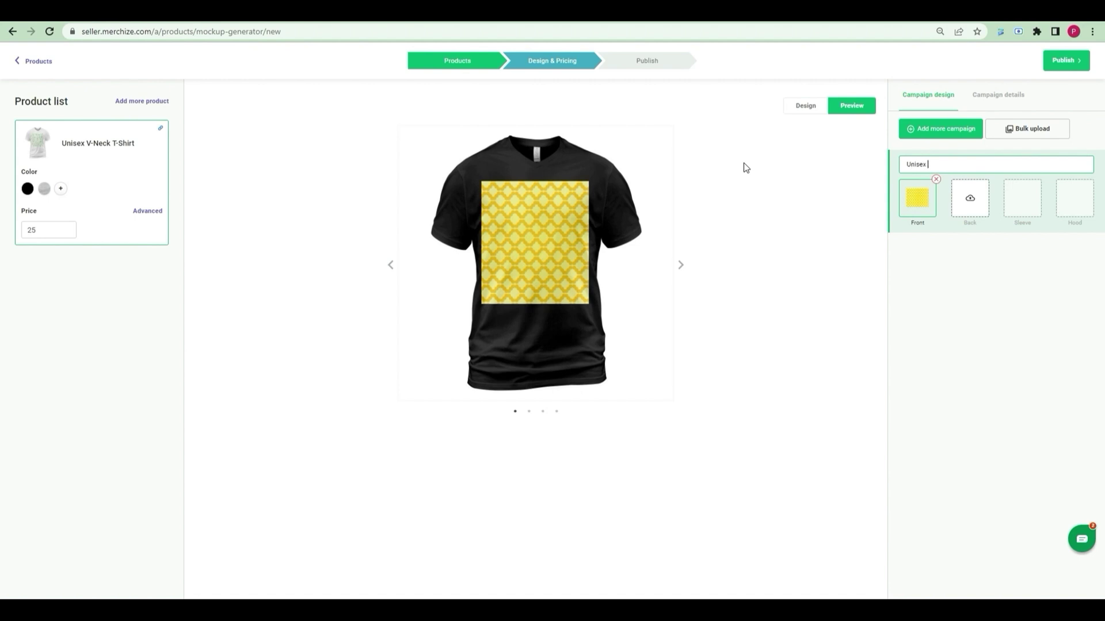
{"action": "type", "text": "T-hshirt"}
{"action": "left_click", "coordinate": [988, 107]}
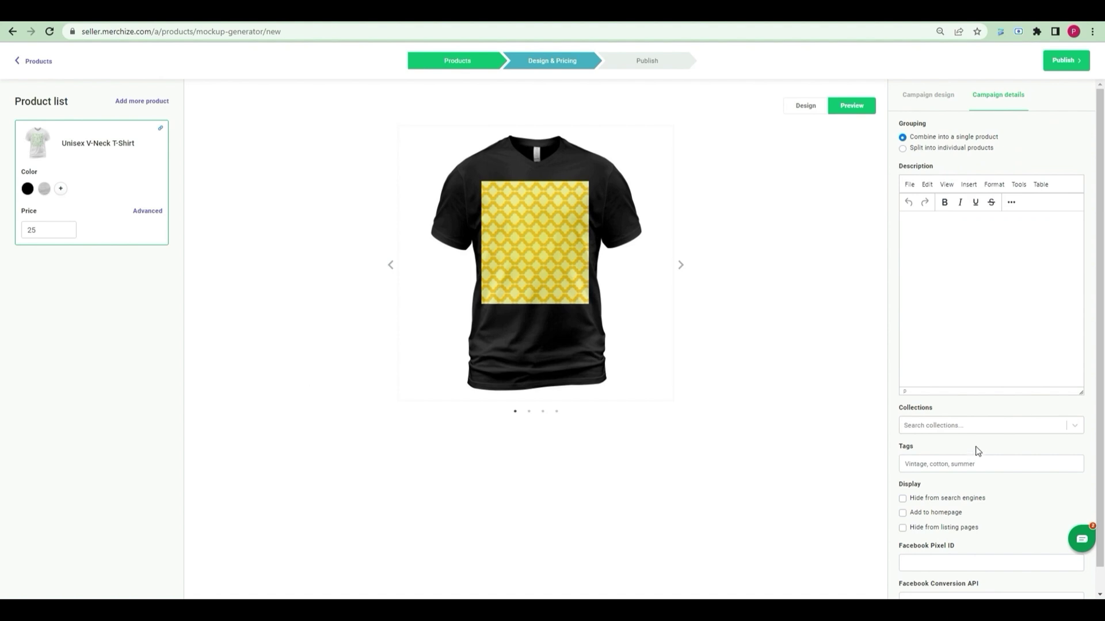
Step: Paste the cotton t-shirt description with its three bullet points and publish the campaign
{"action": "left_click", "coordinate": [945, 236]}
{"action": "type", "text": "Stay stylish and unique with custom cotton fabric t-shirt. The print on demand t-shirt is designed with a crew neckline, short sleeves for comfort and taped necks, double-needle sleeve for durability. It's a good choice for both men and women. Material: Sport Grey (90% Ring Spun Cotton, 10% polyester); Forest Green (35% Ring Spun Cotton, 65% polyester); All Others (100% Ring Spun Cotton). Double-needle neck, sleeves, and hem; comfortable unisex fit. Printing technique: Direct to Garment."}
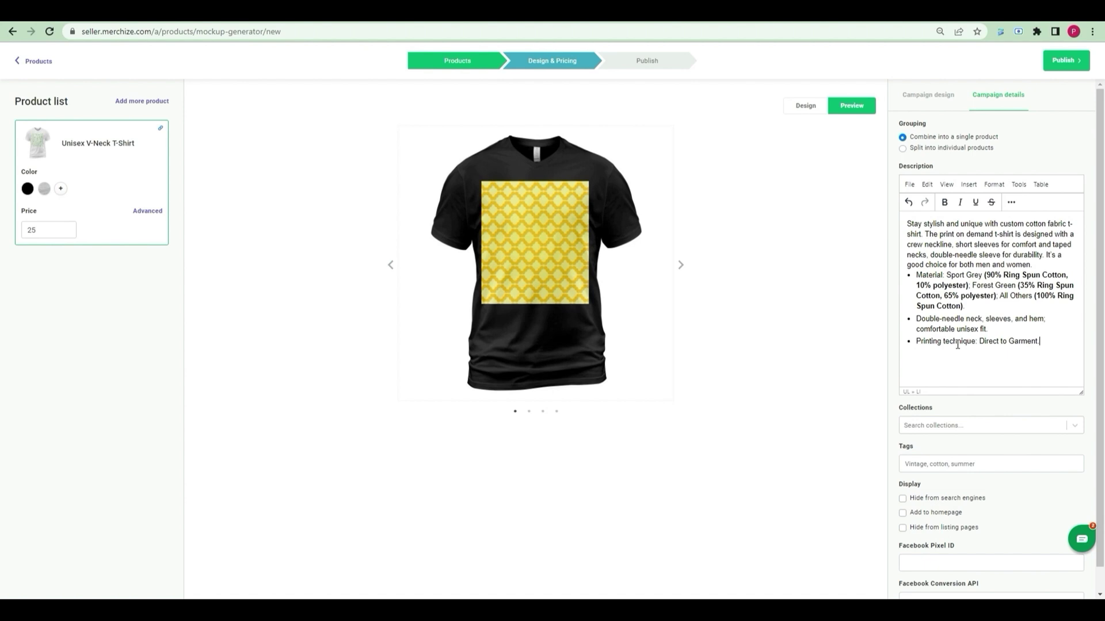
{"action": "left_click", "coordinate": [1079, 63]}
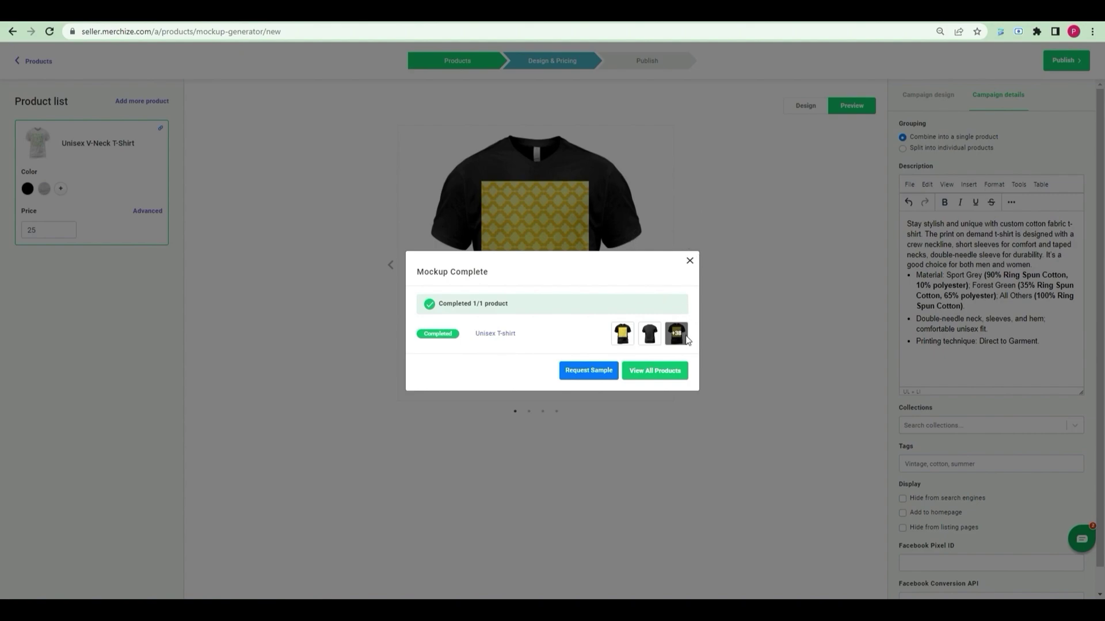
Step: Open the Unisex T-shirt product and review its Black and Sport Grey variants priced 25–28
{"action": "left_click", "coordinate": [654, 371]}
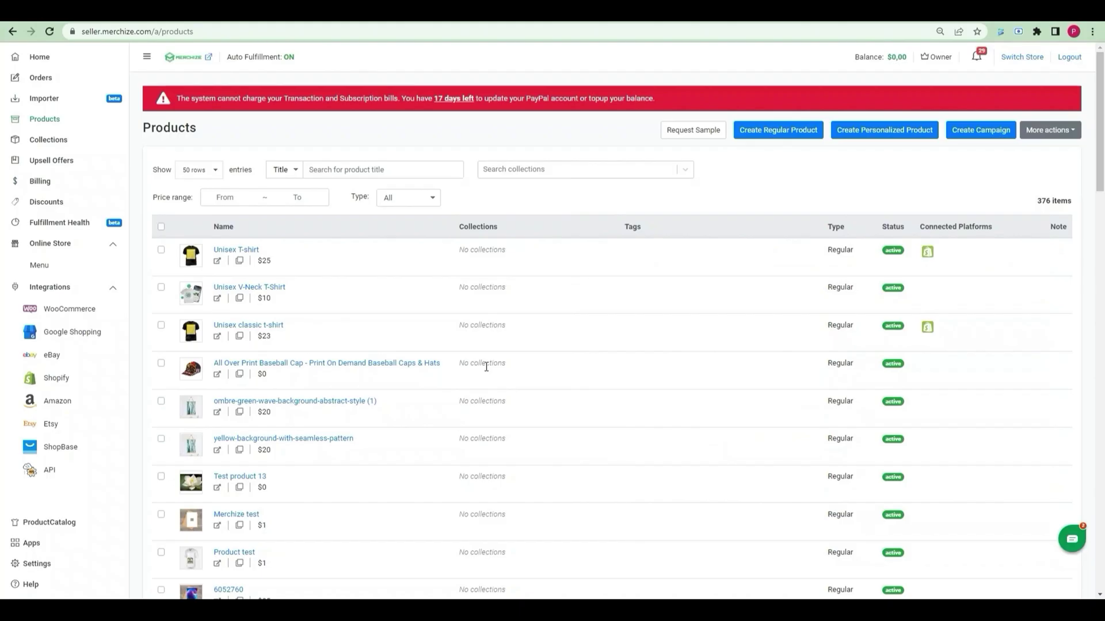
{"action": "left_click", "coordinate": [253, 251]}
{"action": "scroll", "coordinate": [755, 295], "scroll_direction": "down", "scroll_amount": 15}
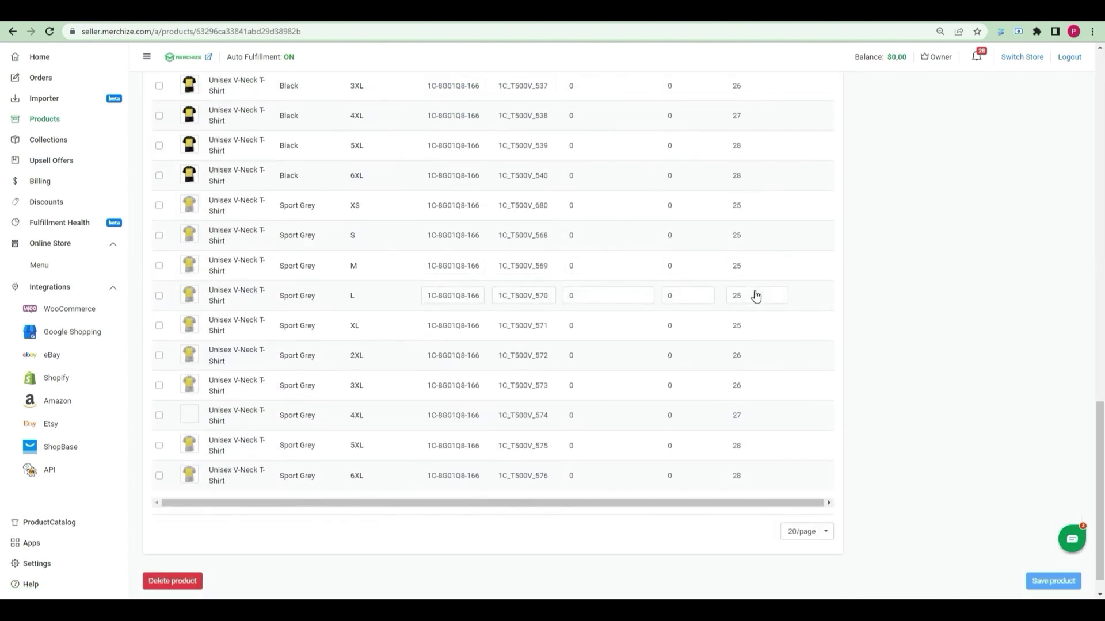
{"action": "scroll", "coordinate": [755, 295], "scroll_direction": "up", "scroll_amount": 4}
{"action": "scroll", "coordinate": [755, 295], "scroll_direction": "up", "scroll_amount": 1}
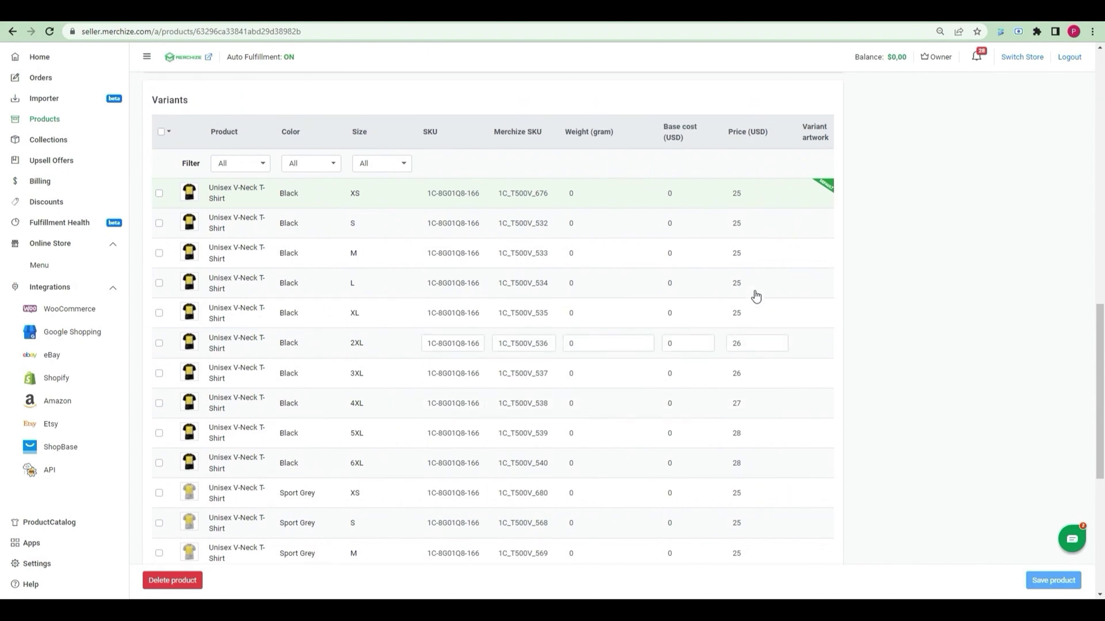
{"action": "scroll", "coordinate": [758, 302], "scroll_direction": "down", "scroll_amount": 5}
{"action": "left_click", "coordinate": [823, 535]}
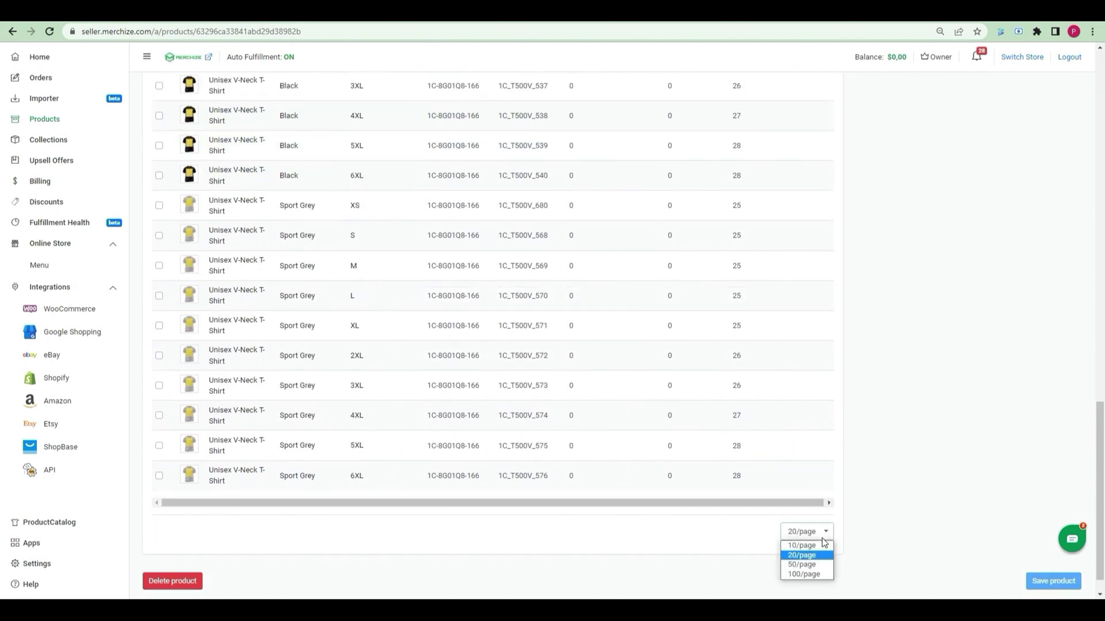
{"action": "left_click", "coordinate": [867, 333]}
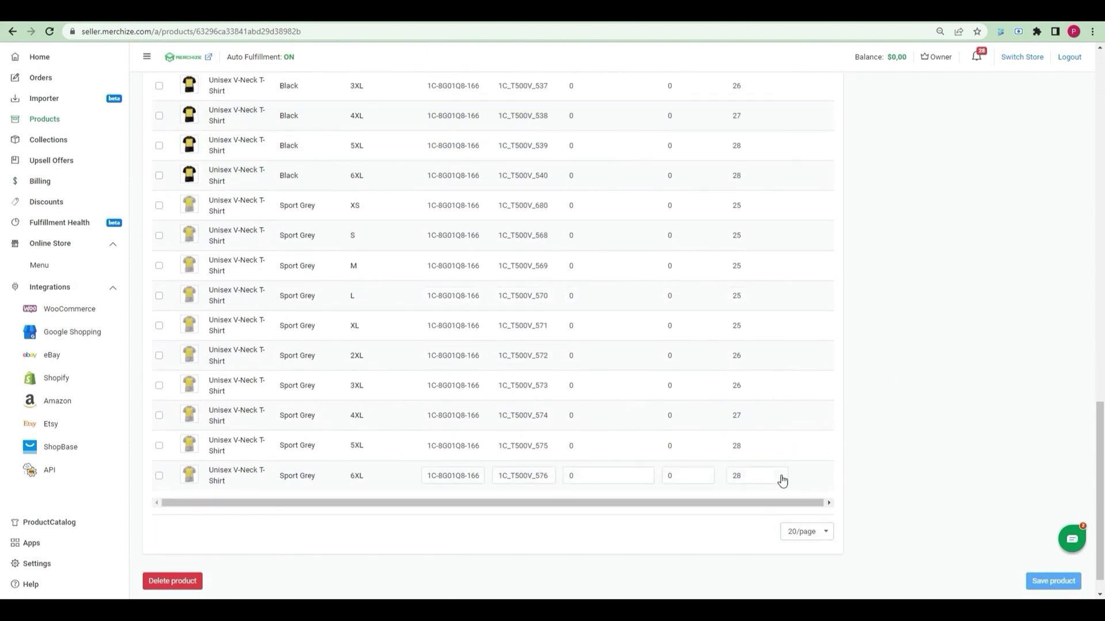
{"action": "scroll", "coordinate": [781, 478], "scroll_direction": "up", "scroll_amount": 6}
{"action": "scroll", "coordinate": [871, 316], "scroll_direction": "down", "scroll_amount": 6}
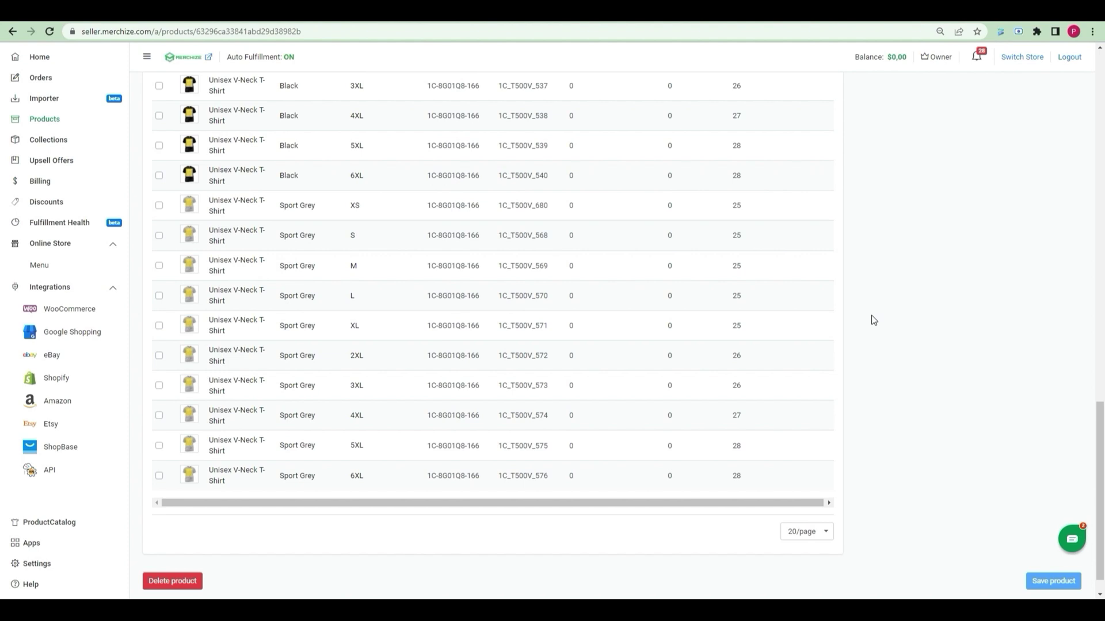
{"action": "scroll", "coordinate": [716, 321], "scroll_direction": "up", "scroll_amount": 5}
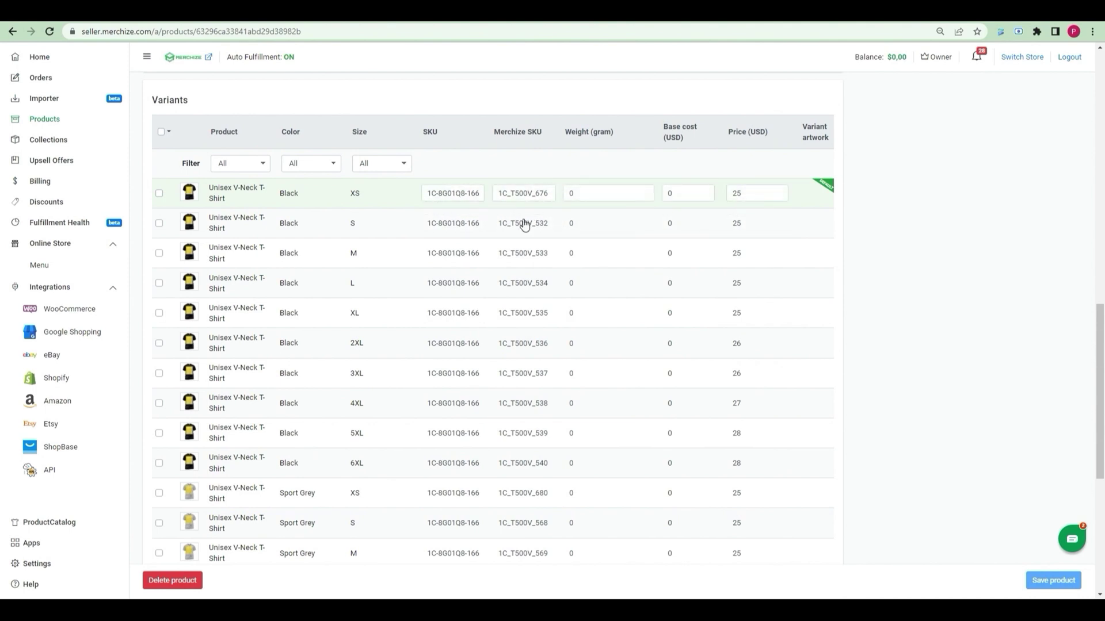
{"action": "scroll", "coordinate": [523, 223], "scroll_direction": "down", "scroll_amount": 4}
{"action": "scroll", "coordinate": [527, 223], "scroll_direction": "up", "scroll_amount": 4}
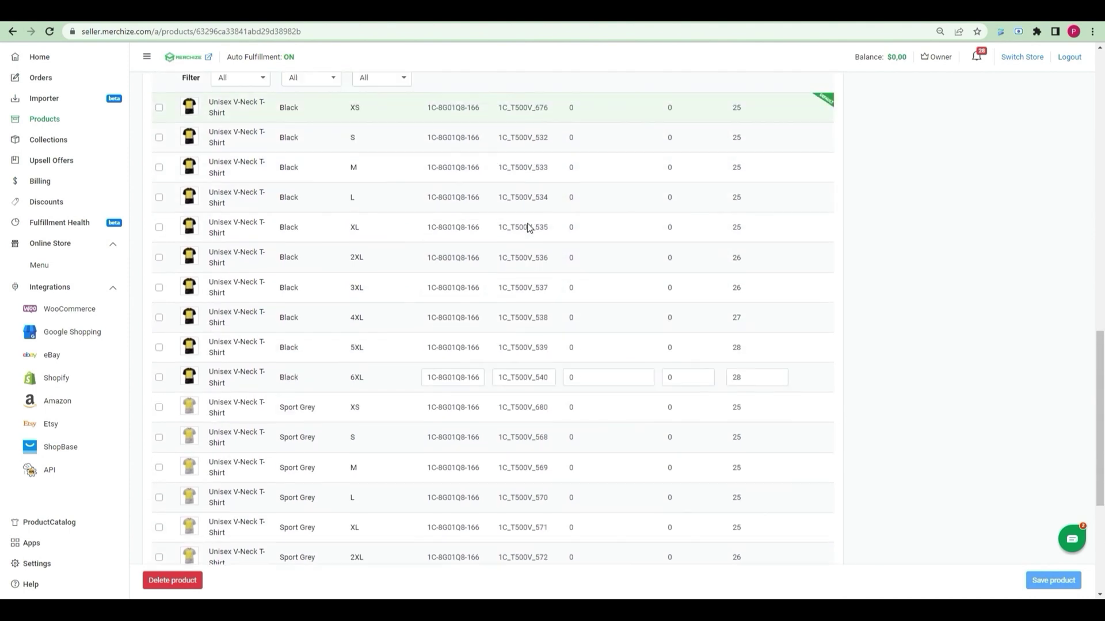
{"action": "scroll", "coordinate": [527, 226], "scroll_direction": "up", "scroll_amount": 10}
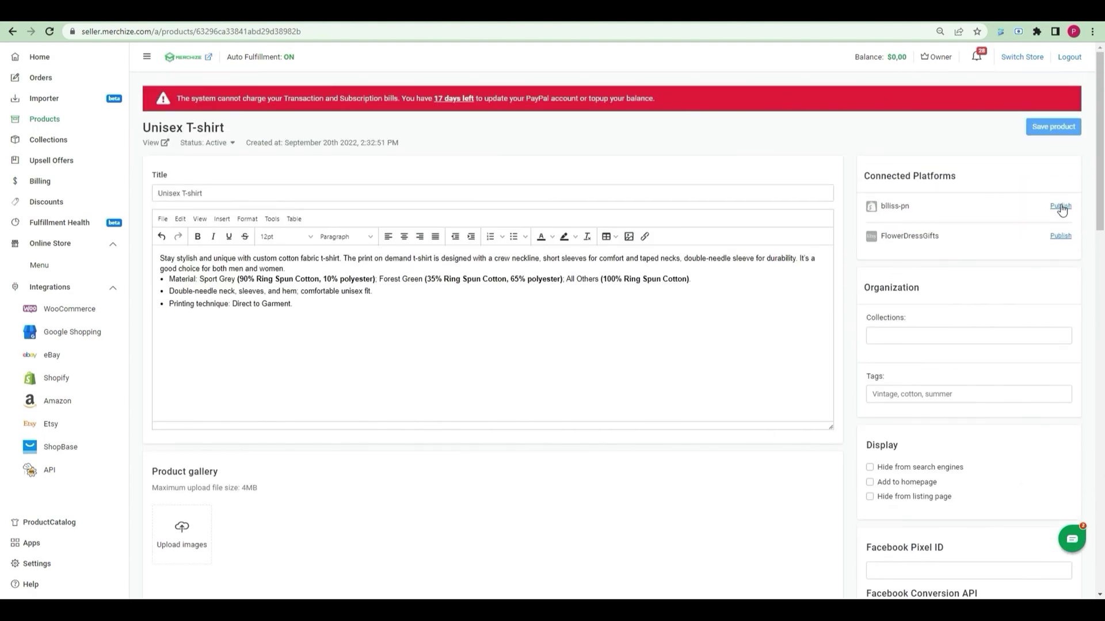
Step: Publish the Unisex T-shirt to the first connected store and return to Products
{"action": "left_click", "coordinate": [1060, 206]}
{"action": "left_click", "coordinate": [50, 121]}
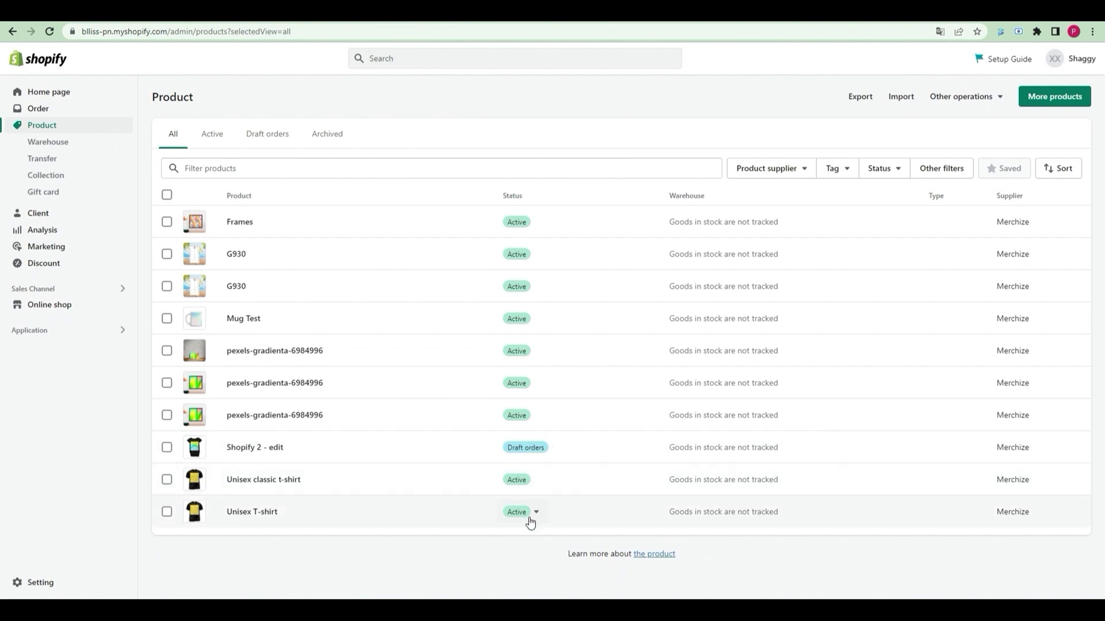
Step: Preview the Unisex T-shirt storefront page and compare its Sport Grey and Black colours
{"action": "left_click", "coordinate": [291, 513]}
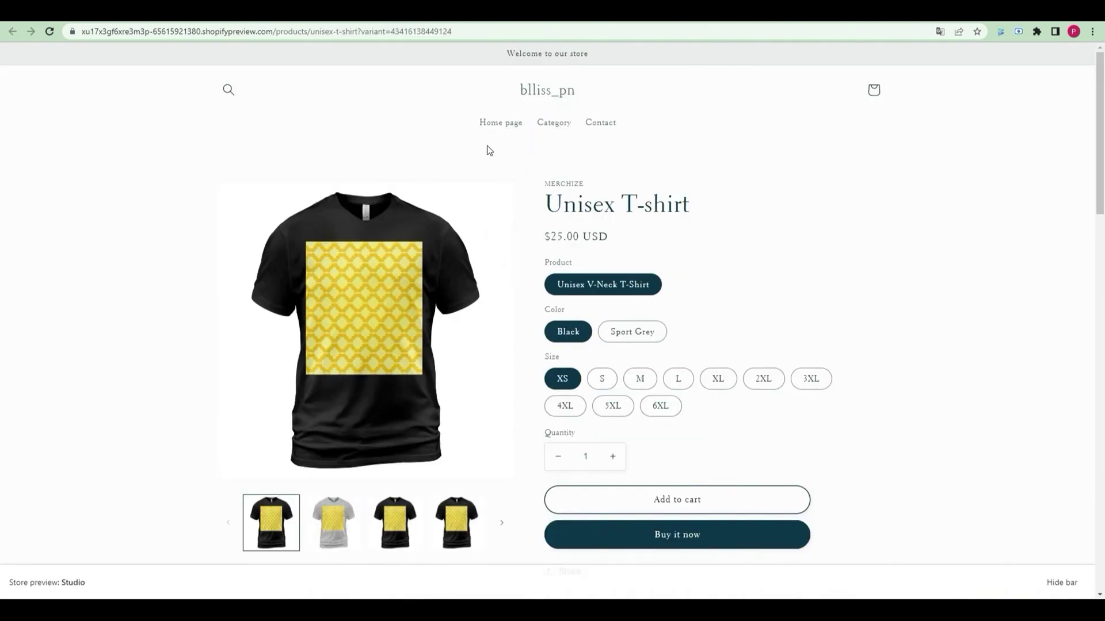
{"action": "scroll", "coordinate": [699, 179], "scroll_direction": "down", "scroll_amount": 1}
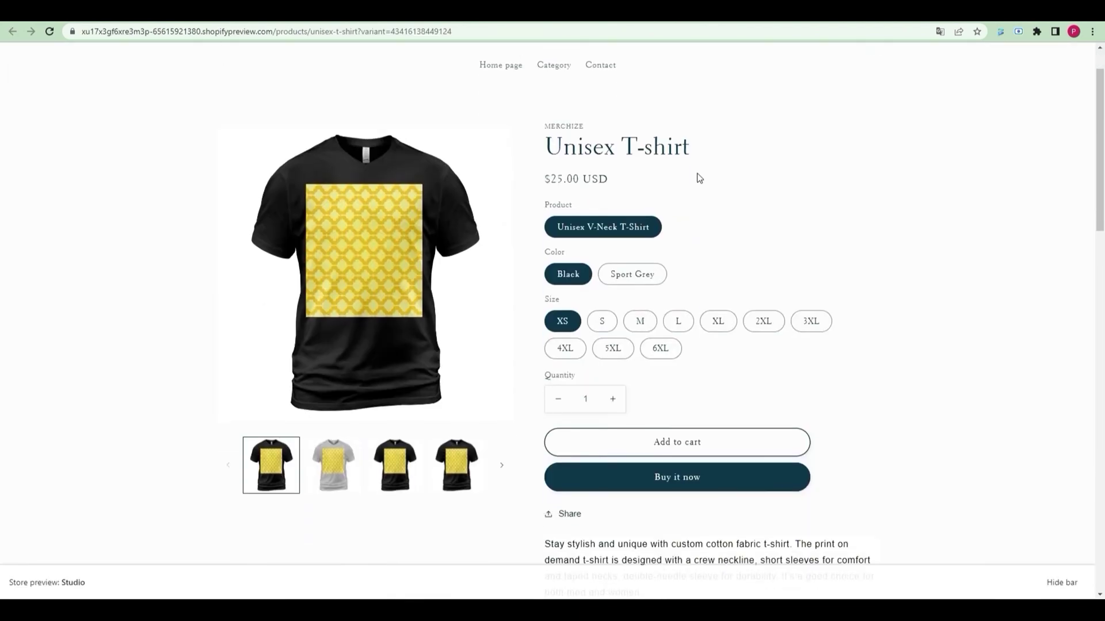
{"action": "scroll", "coordinate": [697, 178], "scroll_direction": "up", "scroll_amount": 1}
{"action": "scroll", "coordinate": [698, 178], "scroll_direction": "down", "scroll_amount": 1}
{"action": "left_click", "coordinate": [631, 274]}
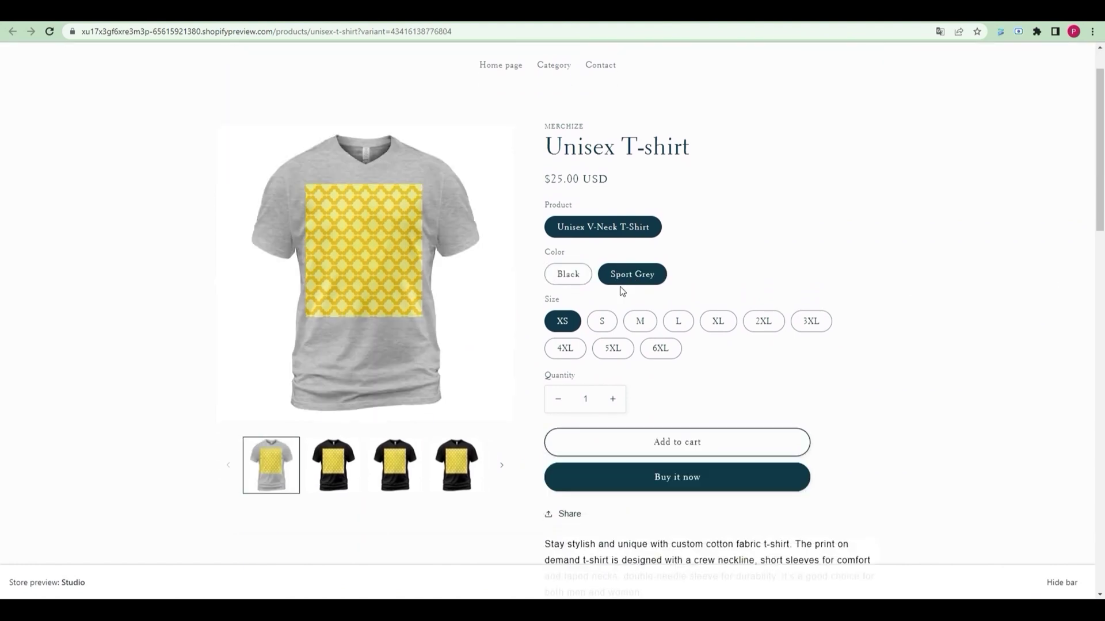
{"action": "left_click", "coordinate": [583, 284]}
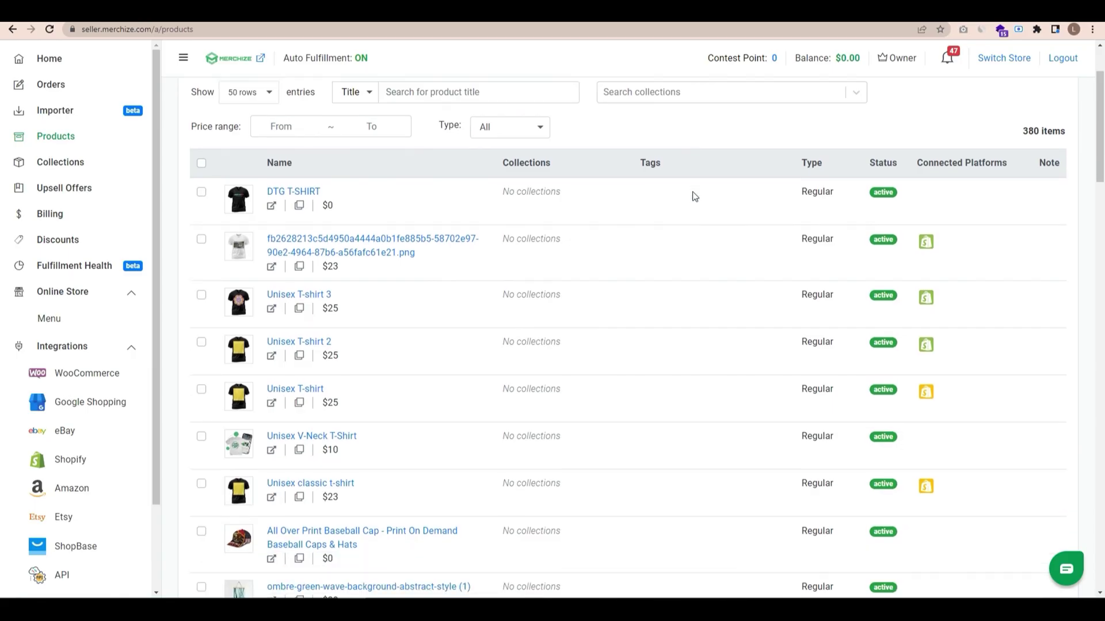
Step: Select Tiles, Landscape and Landscape Full Framed Canvas in the products list
{"action": "scroll", "coordinate": [694, 197], "scroll_direction": "down", "scroll_amount": 1}
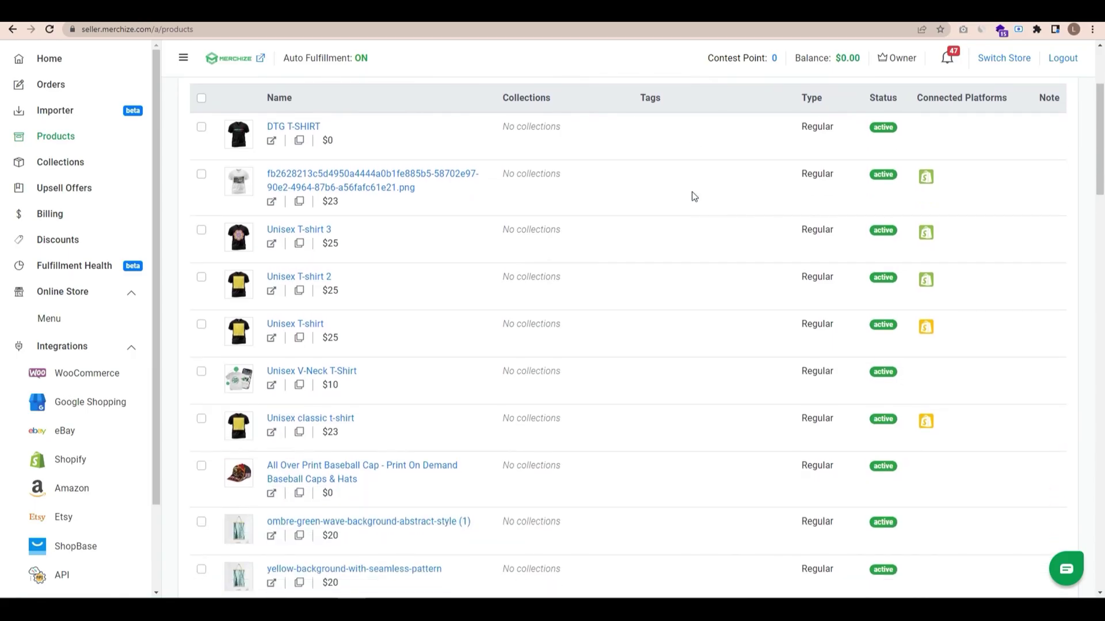
{"action": "scroll", "coordinate": [693, 196], "scroll_direction": "down", "scroll_amount": 4}
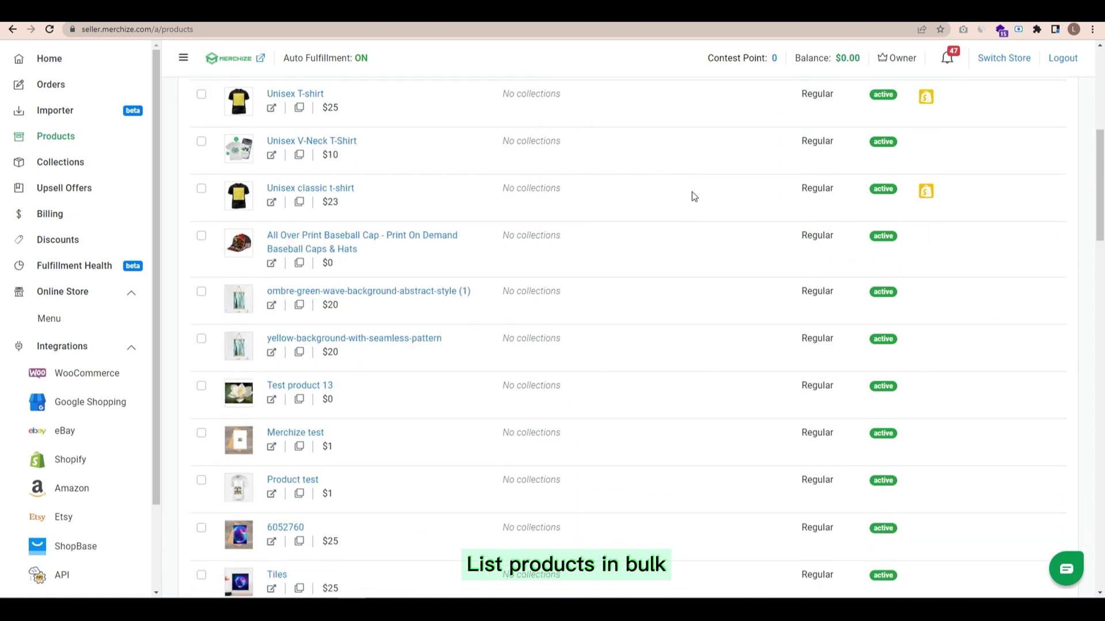
{"action": "scroll", "coordinate": [693, 195], "scroll_direction": "down", "scroll_amount": 5}
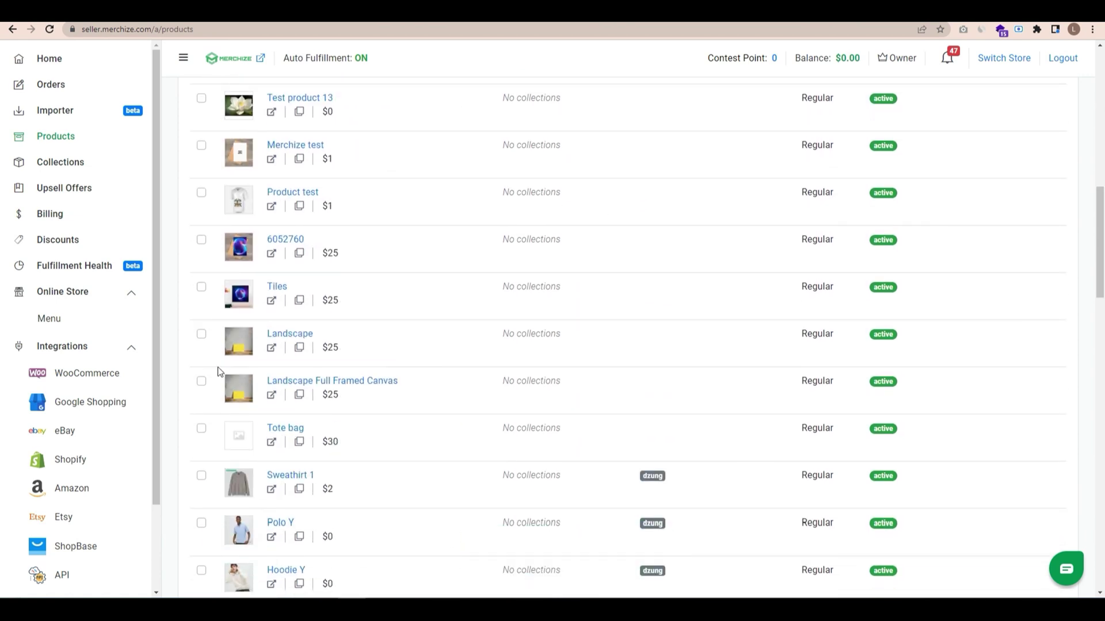
{"action": "left_click", "coordinate": [201, 381]}
{"action": "left_click", "coordinate": [201, 333]}
{"action": "left_click", "coordinate": [202, 287]}
{"action": "scroll", "coordinate": [199, 295], "scroll_direction": "up", "scroll_amount": 8}
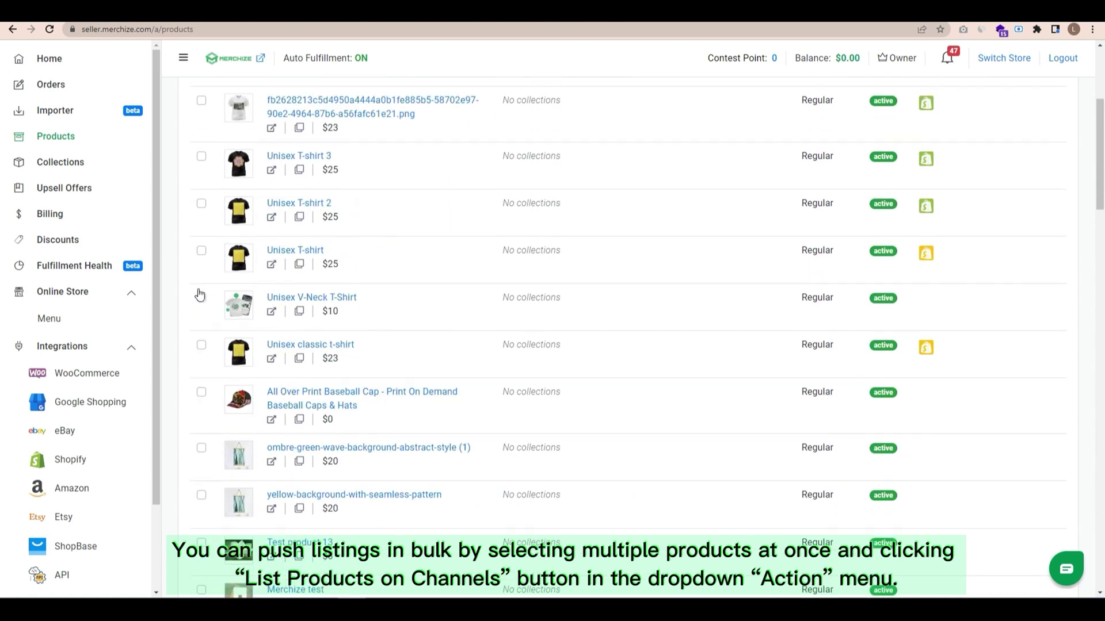
Step: List the three selected products on Shopify, publishing to all connected stores
{"action": "left_click", "coordinate": [260, 97]}
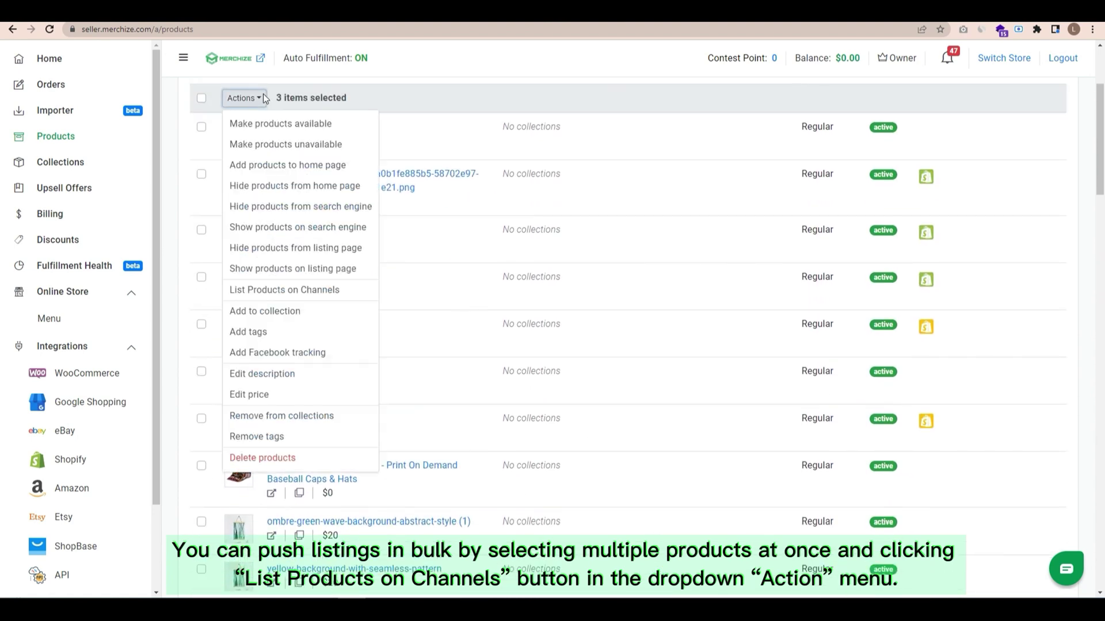
{"action": "left_click", "coordinate": [283, 298]}
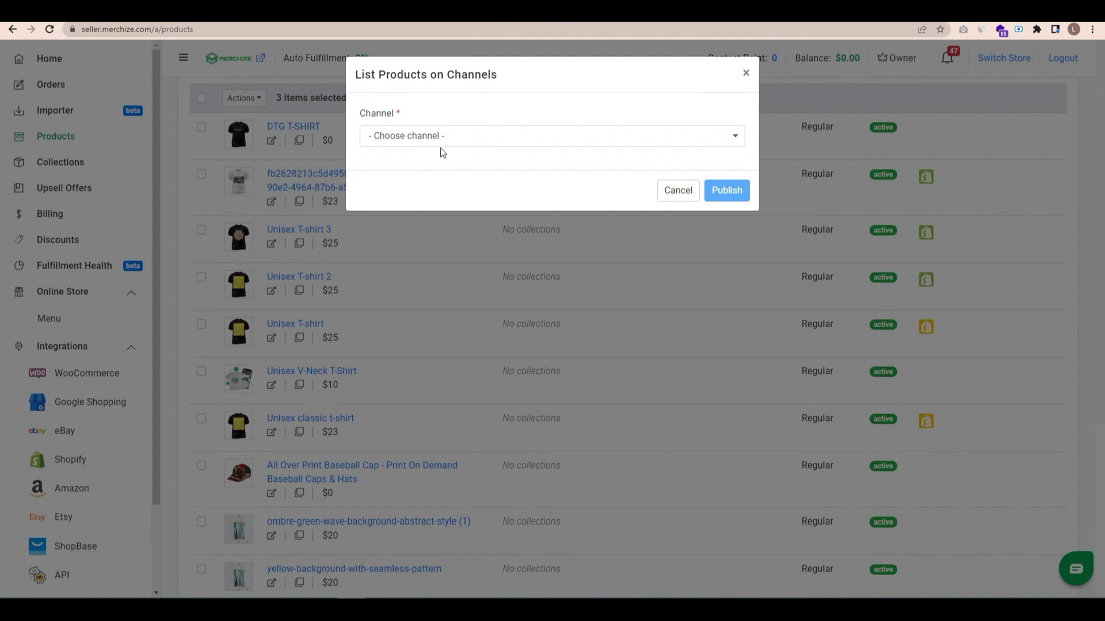
{"action": "left_click", "coordinate": [452, 137]}
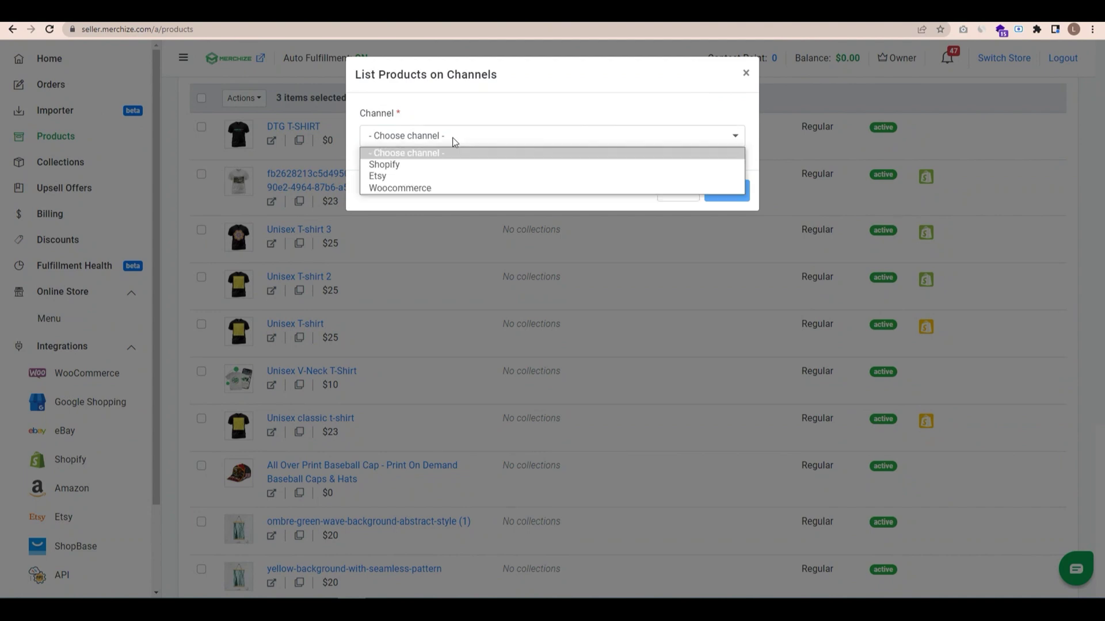
{"action": "left_click", "coordinate": [419, 166]}
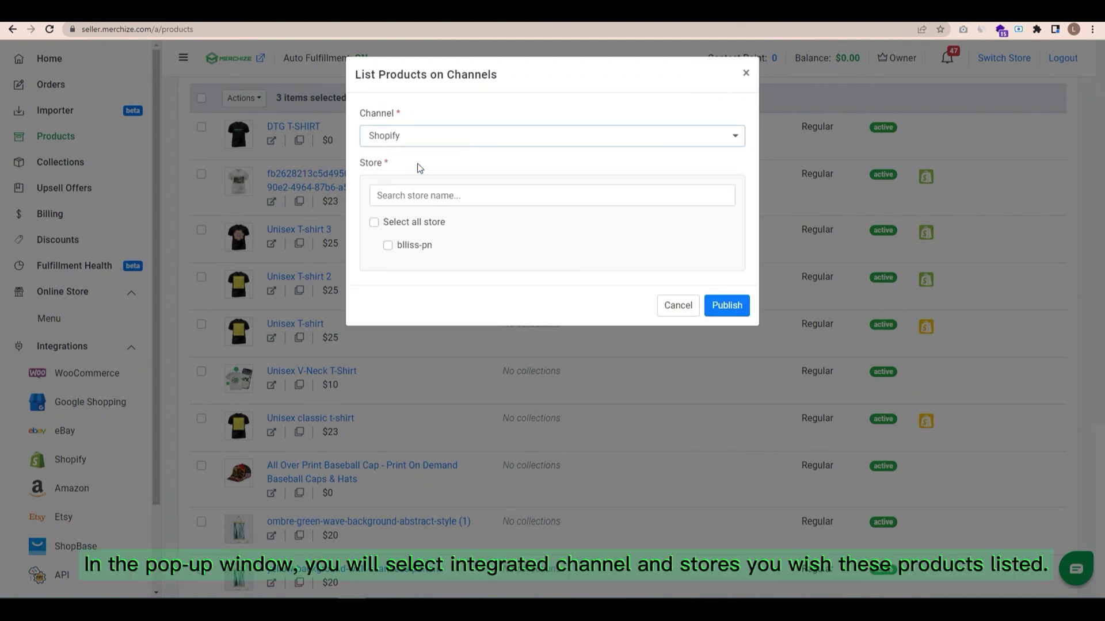
{"action": "left_click", "coordinate": [375, 223]}
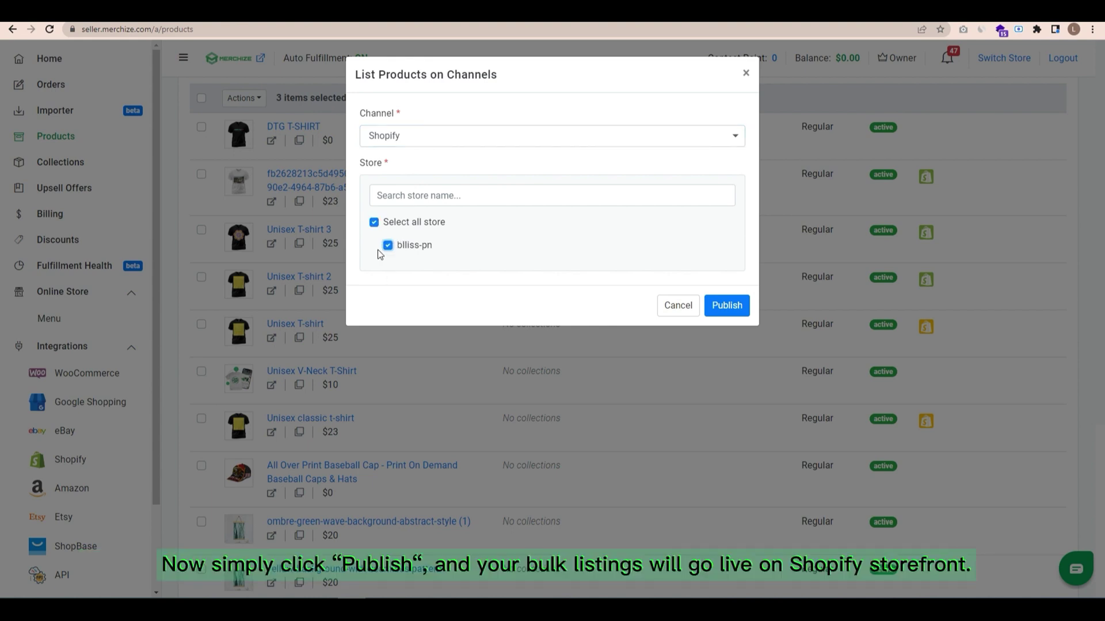
{"action": "left_click", "coordinate": [737, 308]}
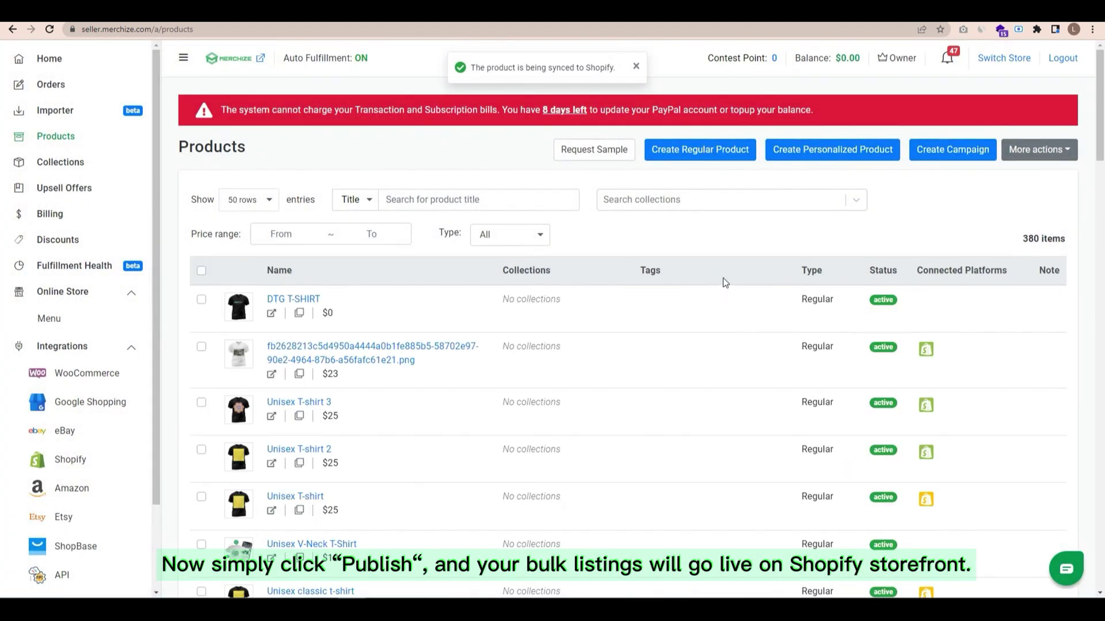
{"action": "scroll", "coordinate": [846, 325], "scroll_direction": "down", "scroll_amount": 10}
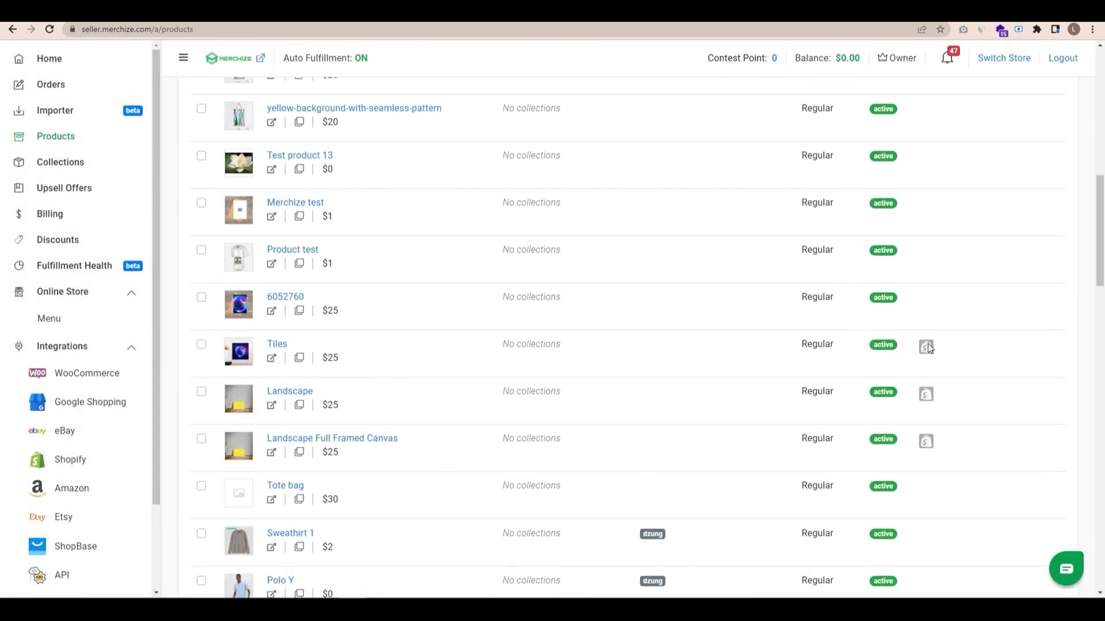
{"action": "mouse_move", "coordinate": [930, 353]}
{"action": "mouse_move", "coordinate": [933, 439]}
{"action": "scroll", "coordinate": [944, 417], "scroll_direction": "down", "scroll_amount": 5}
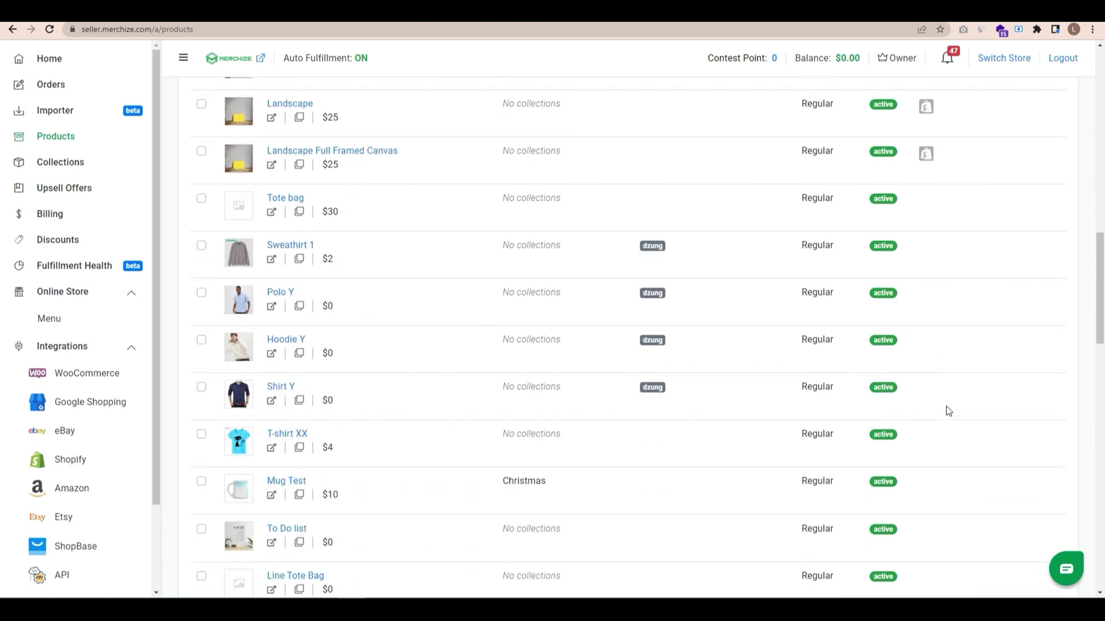
{"action": "scroll", "coordinate": [948, 409], "scroll_direction": "up", "scroll_amount": 6}
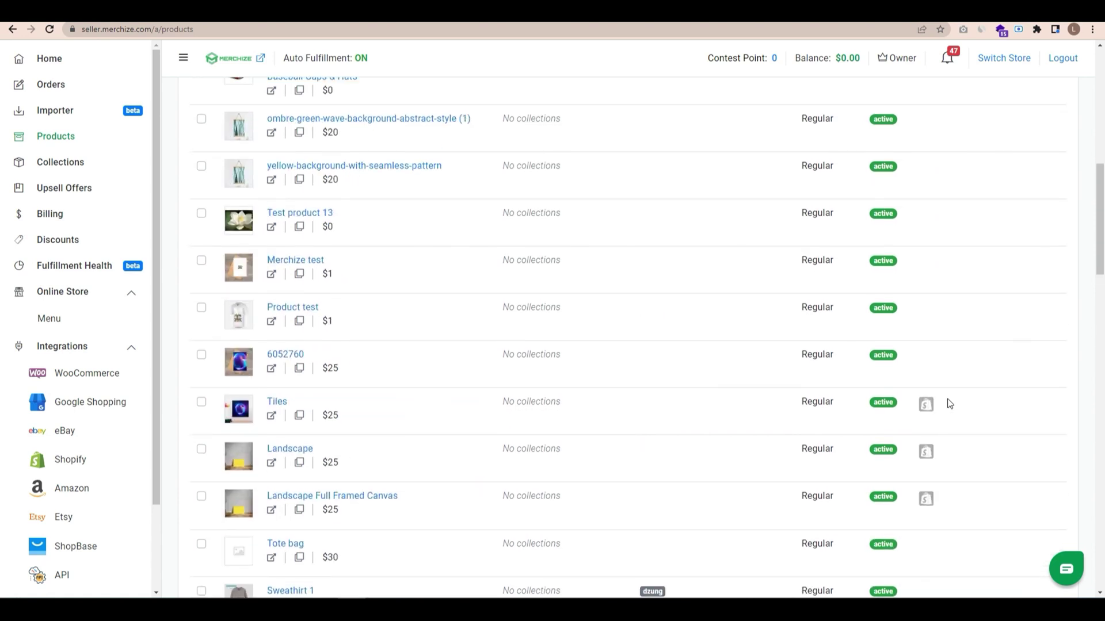
Step: Scroll the products list to check the Shopify icons on Tiles, Landscape and Landscape Full Framed Canvas
{"action": "scroll", "coordinate": [950, 404], "scroll_direction": "up", "scroll_amount": 3}
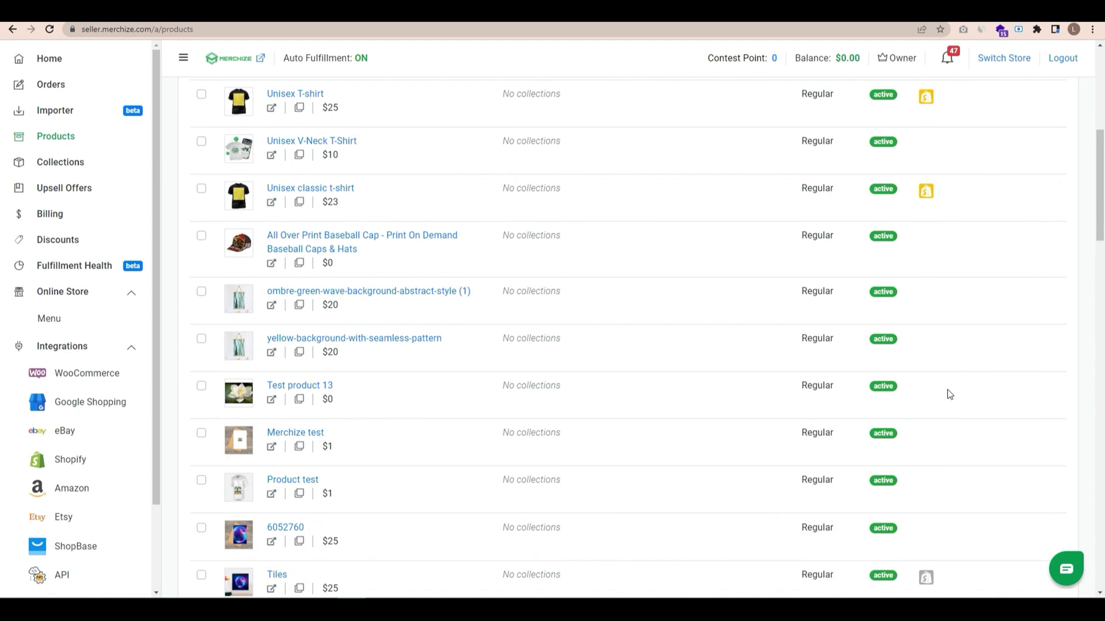
{"action": "scroll", "coordinate": [948, 388], "scroll_direction": "up", "scroll_amount": 2}
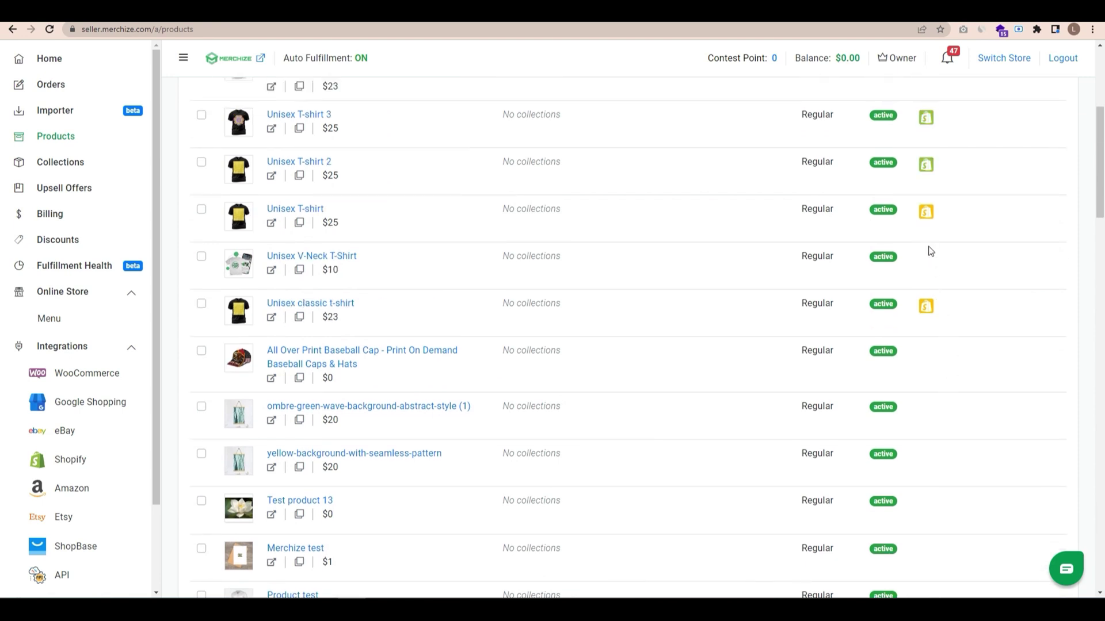
{"action": "scroll", "coordinate": [928, 245], "scroll_direction": "up", "scroll_amount": 1}
{"action": "scroll", "coordinate": [927, 238], "scroll_direction": "up", "scroll_amount": 1}
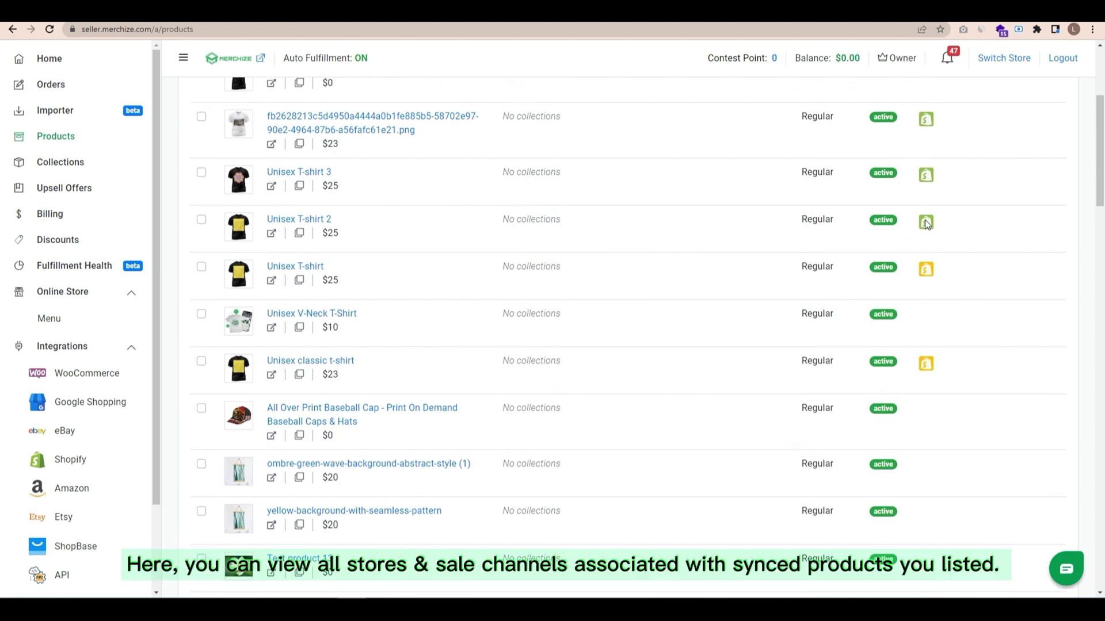
{"action": "mouse_move", "coordinate": [926, 224]}
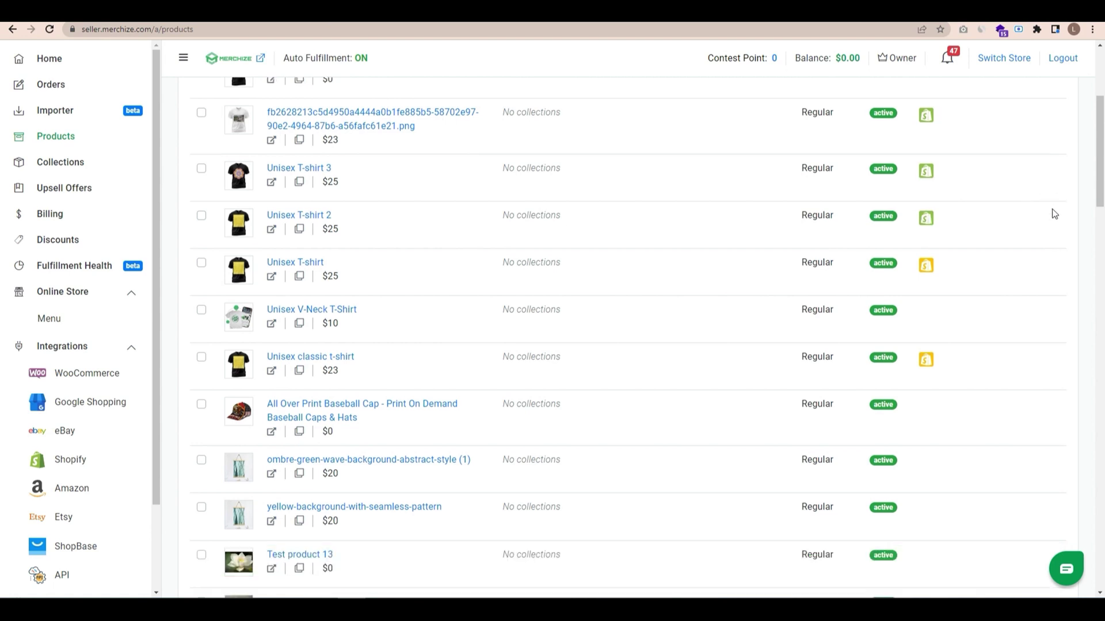
{"action": "scroll", "coordinate": [1054, 213], "scroll_direction": "down", "scroll_amount": 5}
{"action": "scroll", "coordinate": [1048, 224], "scroll_direction": "down", "scroll_amount": 7}
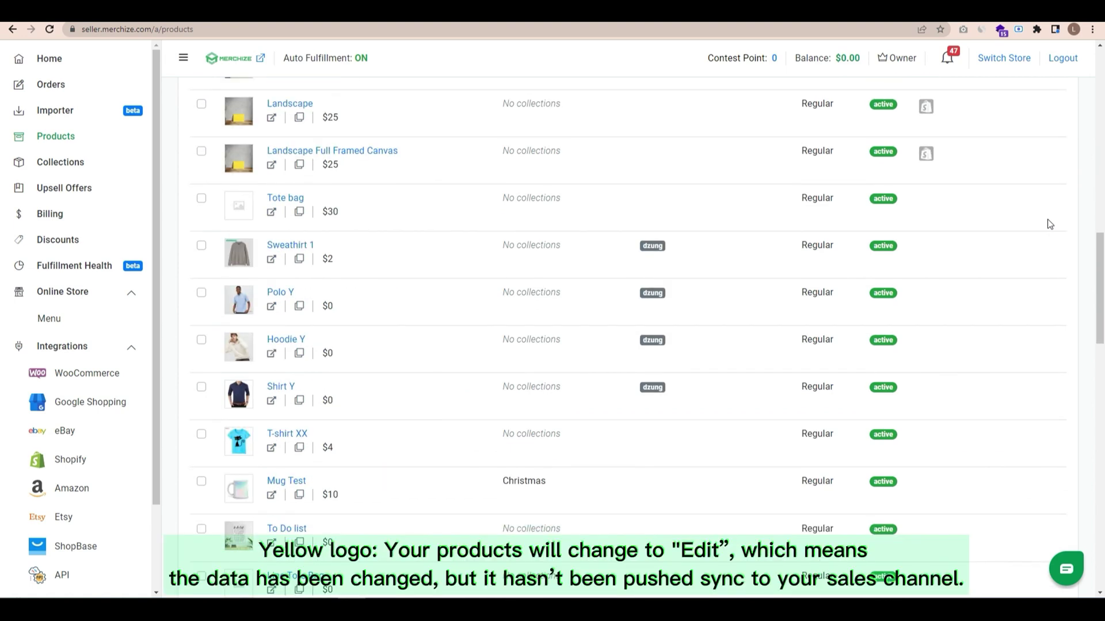
{"action": "scroll", "coordinate": [1036, 242], "scroll_direction": "down", "scroll_amount": 5}
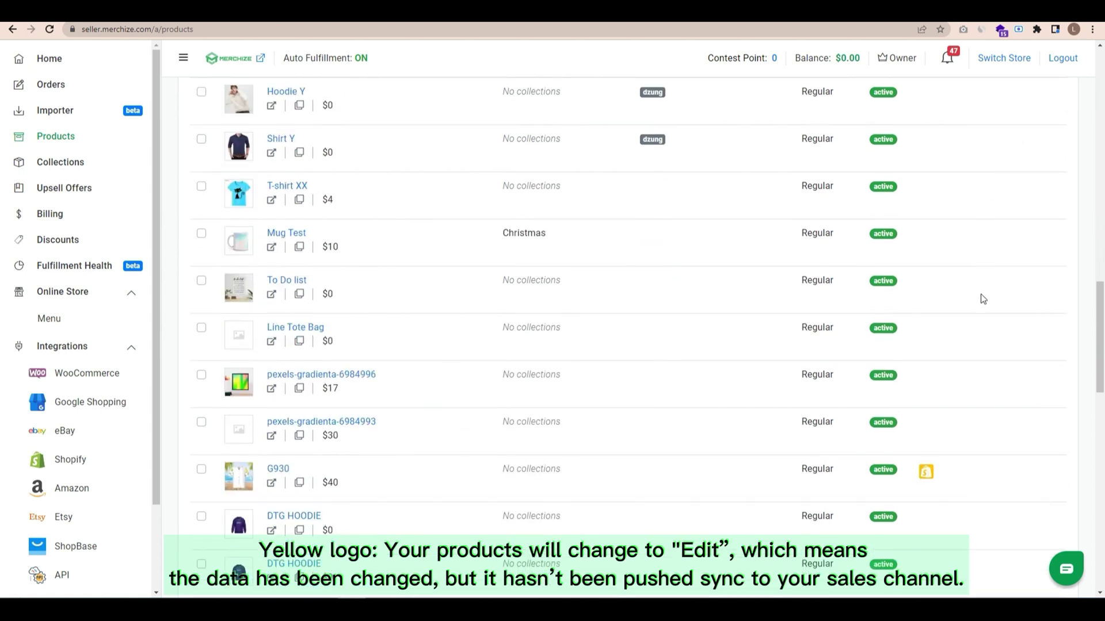
{"action": "scroll", "coordinate": [981, 308], "scroll_direction": "down", "scroll_amount": 2}
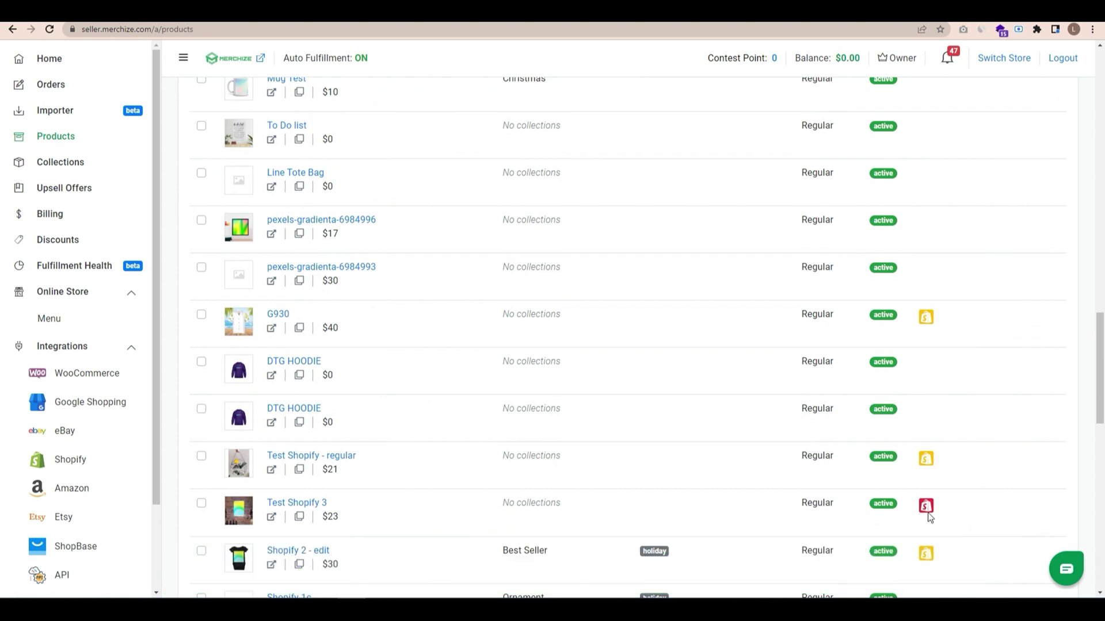
{"action": "mouse_move", "coordinate": [930, 512]}
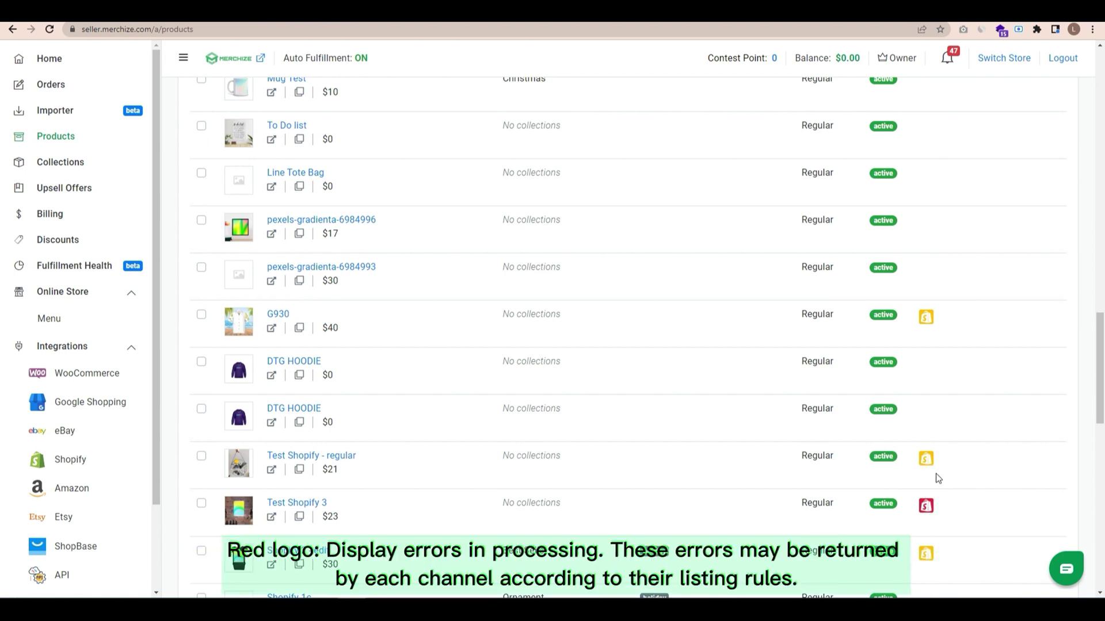
{"action": "scroll", "coordinate": [938, 479], "scroll_direction": "up", "scroll_amount": 2}
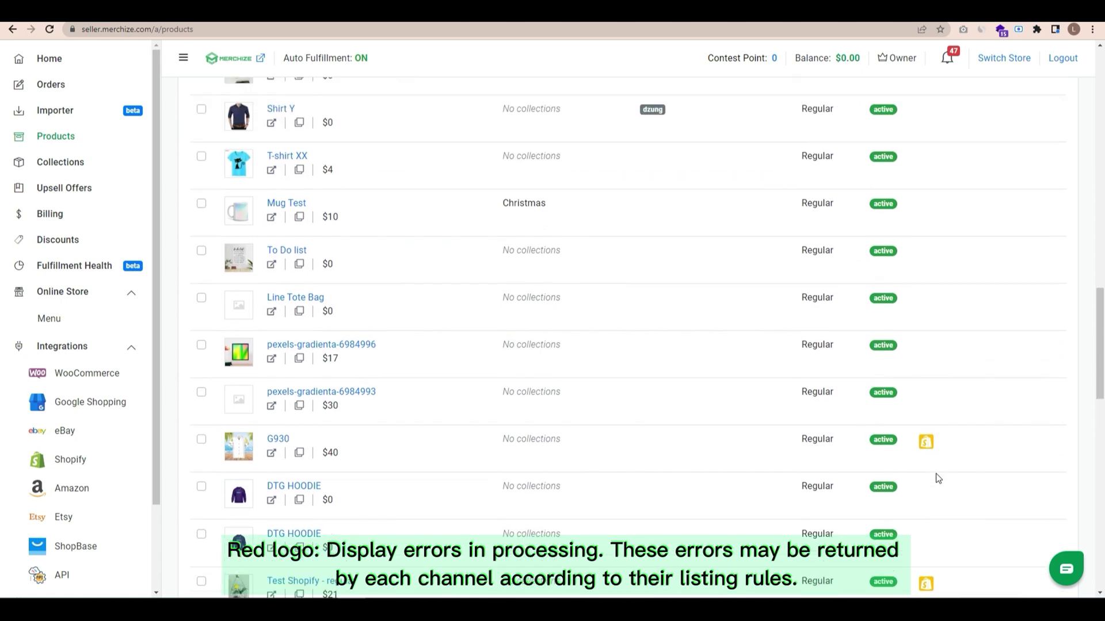
{"action": "scroll", "coordinate": [938, 478], "scroll_direction": "up", "scroll_amount": 4}
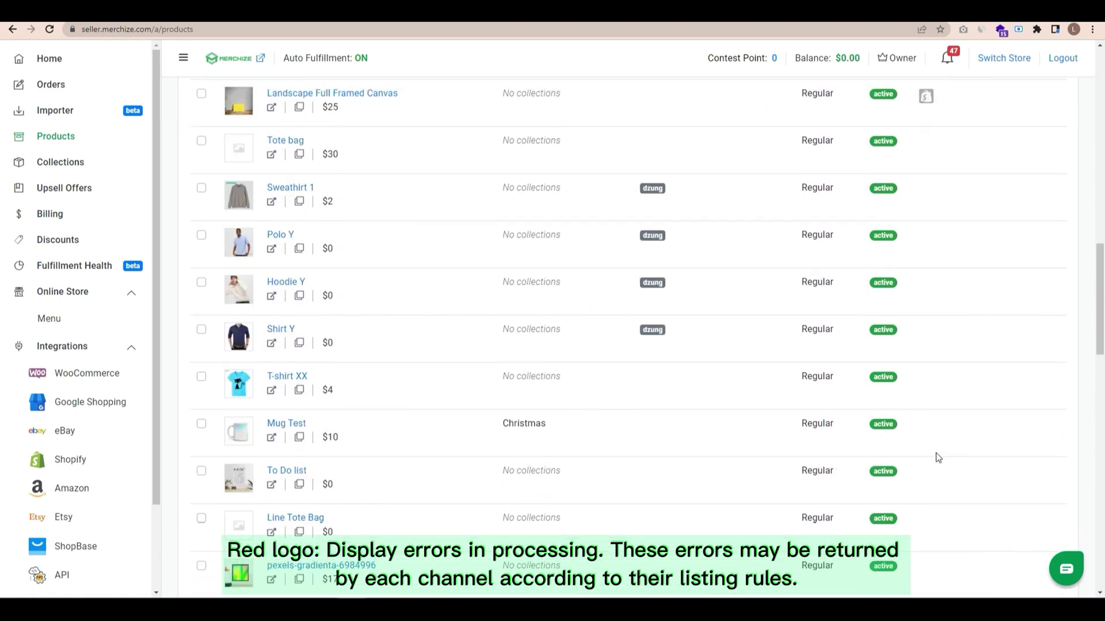
{"action": "scroll", "coordinate": [936, 457], "scroll_direction": "down", "scroll_amount": 4}
{"action": "scroll", "coordinate": [936, 472], "scroll_direction": "up", "scroll_amount": 8}
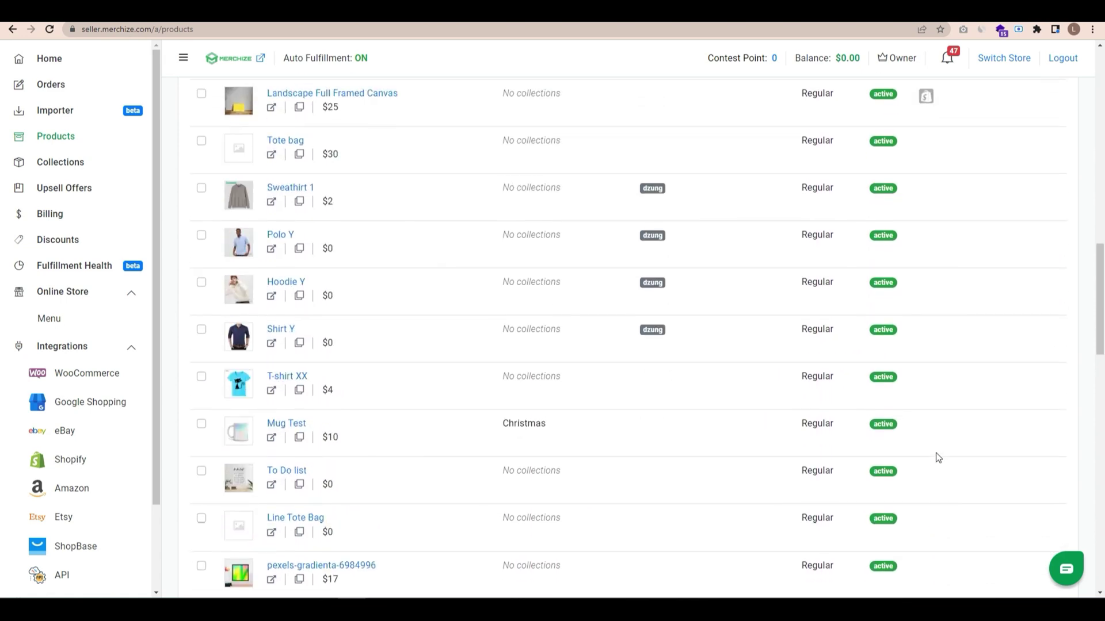
{"action": "scroll", "coordinate": [938, 453], "scroll_direction": "up", "scroll_amount": 2}
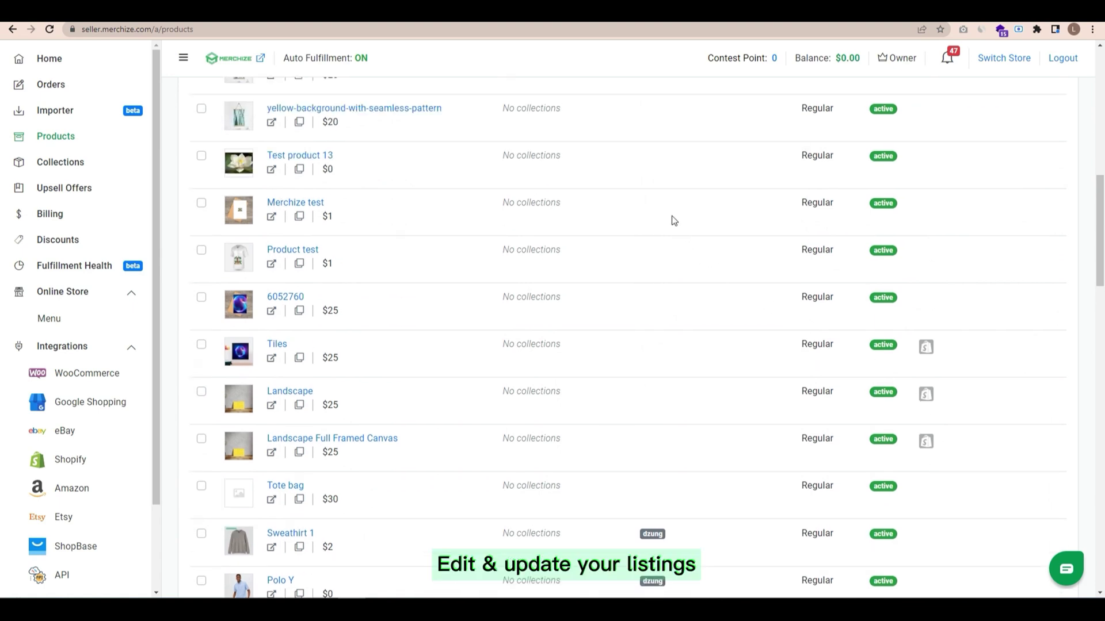
Step: Reload the products list and open the Tiles product page
{"action": "left_click", "coordinate": [684, 266]}
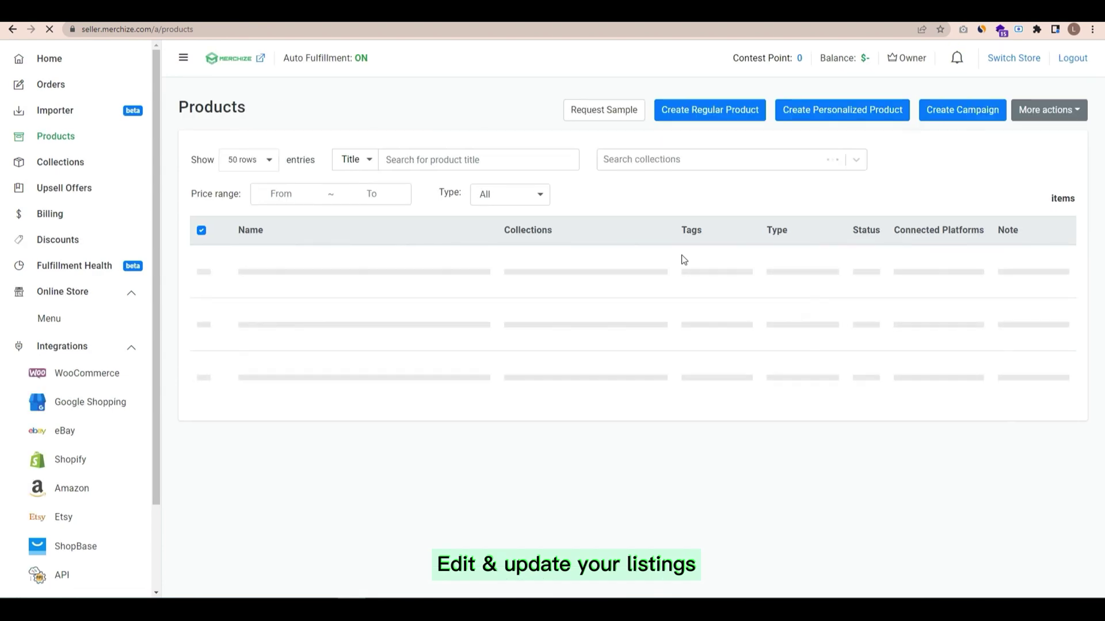
{"action": "scroll", "coordinate": [691, 334], "scroll_direction": "down", "scroll_amount": 1}
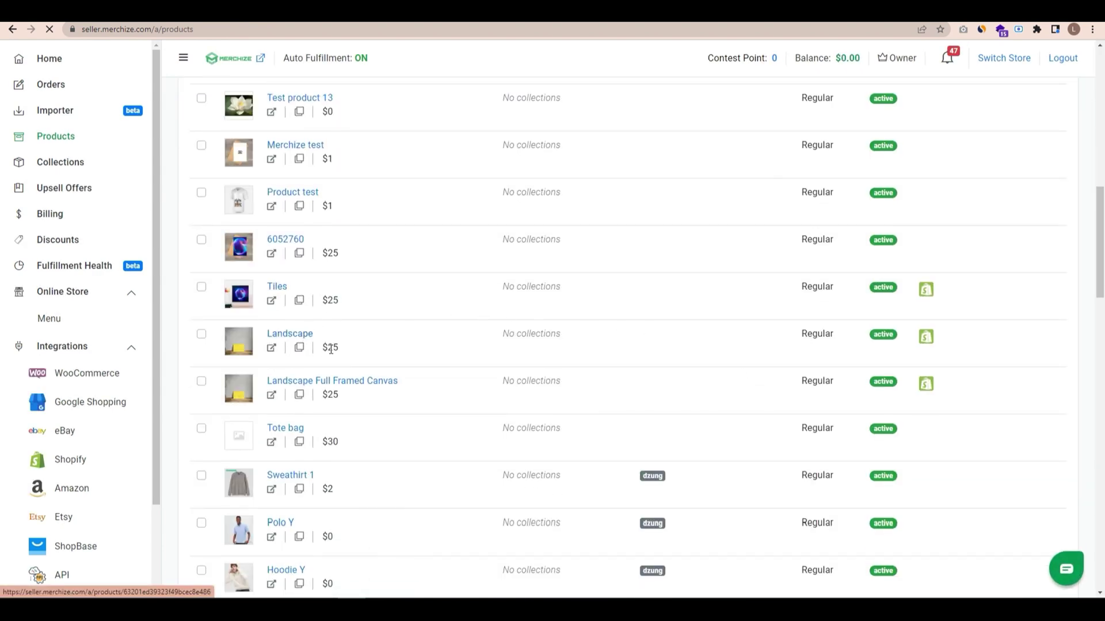
{"action": "left_click", "coordinate": [277, 287]}
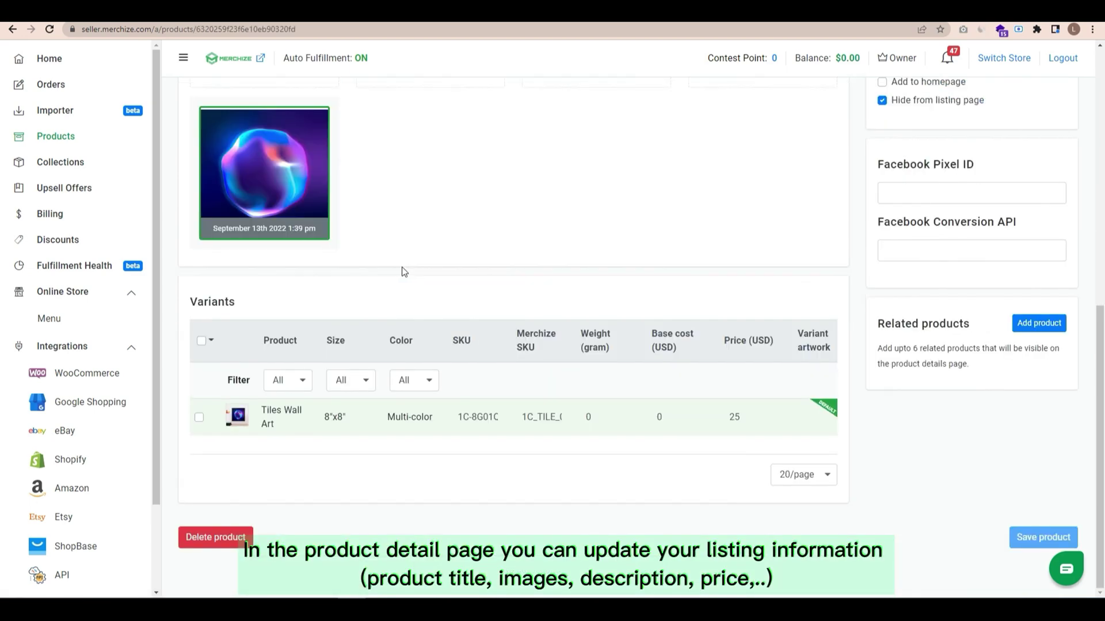
{"action": "scroll", "coordinate": [468, 283], "scroll_direction": "up", "scroll_amount": 7}
{"action": "scroll", "coordinate": [474, 285], "scroll_direction": "up", "scroll_amount": 3}
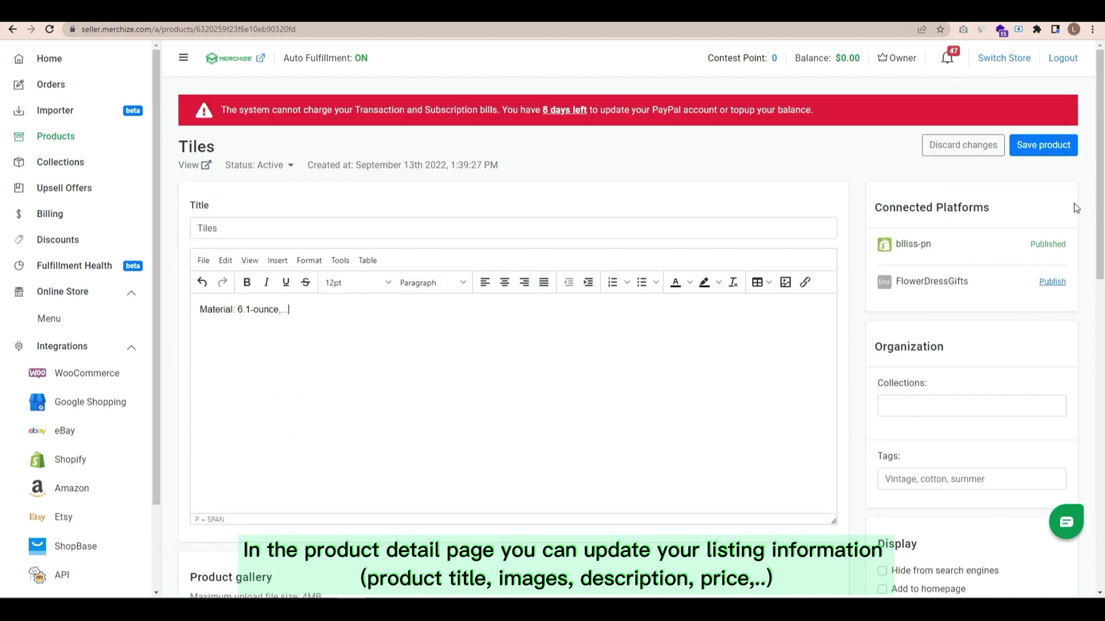
{"action": "scroll", "coordinate": [583, 341], "scroll_direction": "down", "scroll_amount": 6}
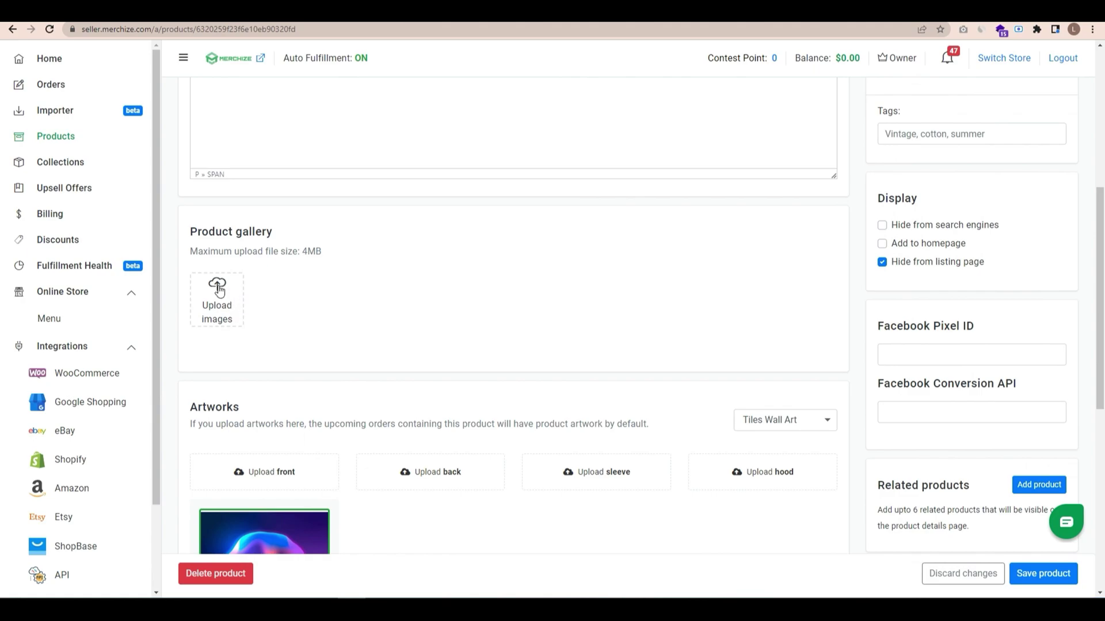
Step: Upload a framed botanical print image to the Tiles product gallery
{"action": "left_click", "coordinate": [218, 291]}
{"action": "double_click", "coordinate": [529, 485]}
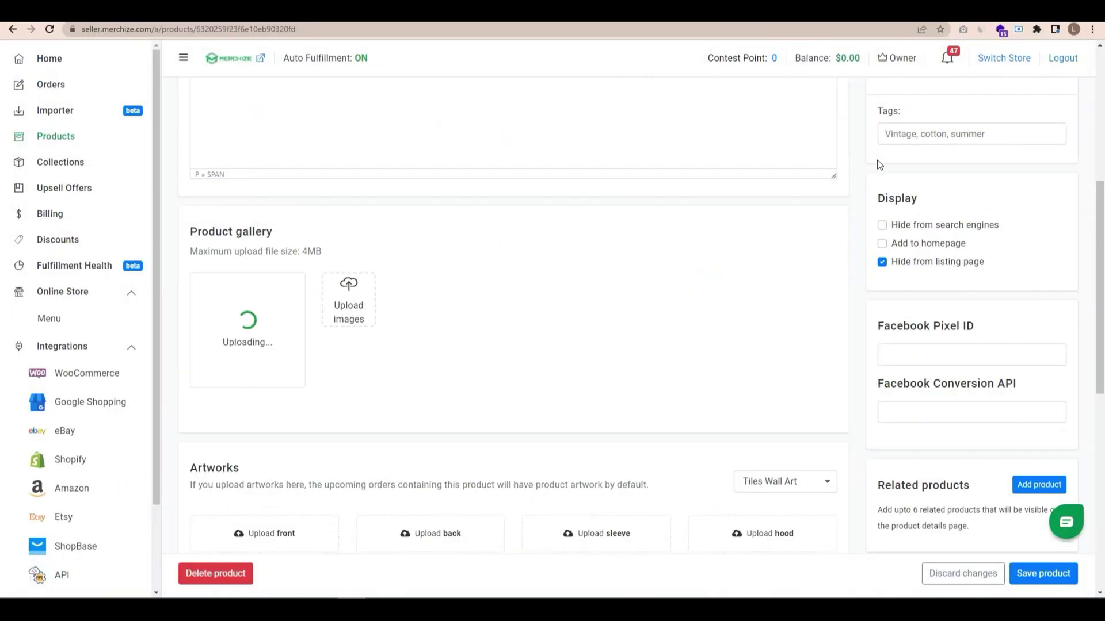
{"action": "scroll", "coordinate": [879, 165], "scroll_direction": "up", "scroll_amount": 5}
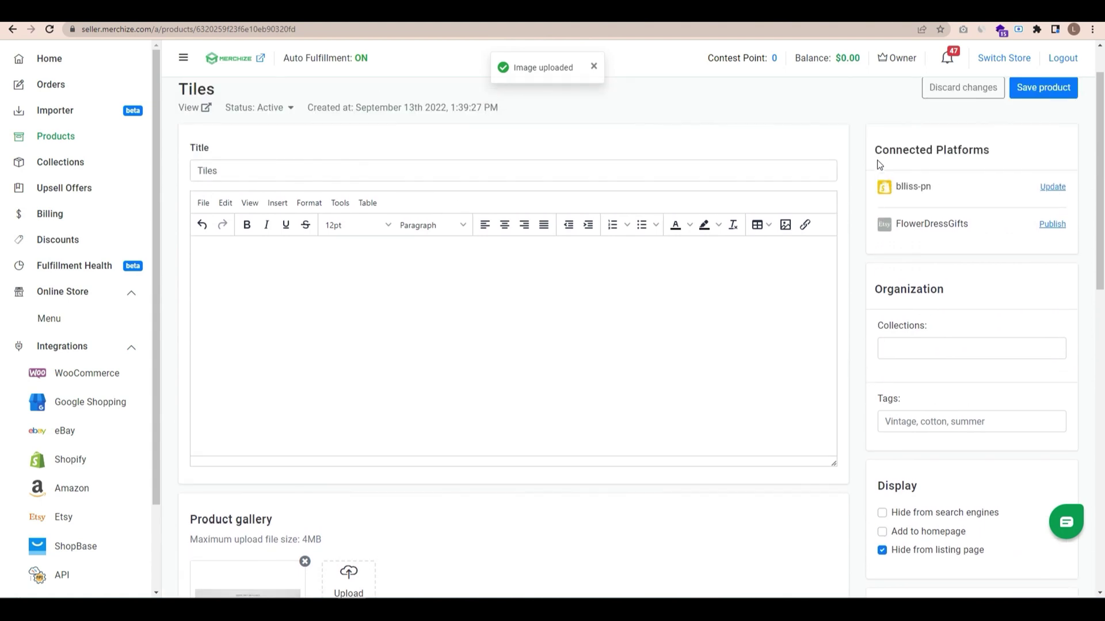
{"action": "scroll", "coordinate": [901, 246], "scroll_direction": "down", "scroll_amount": 4}
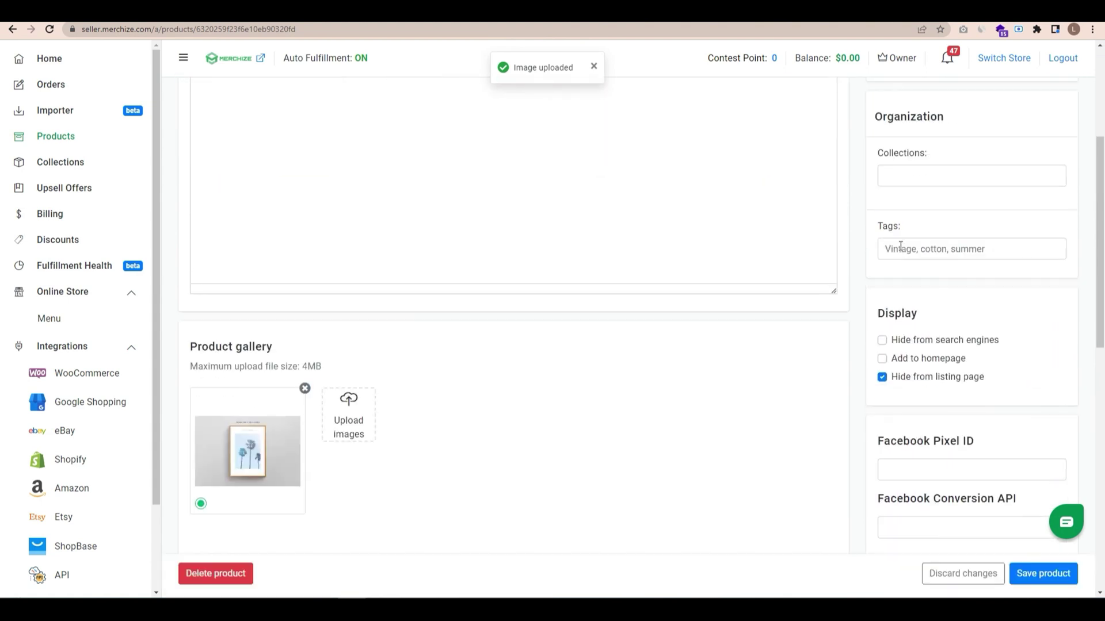
{"action": "scroll", "coordinate": [900, 246], "scroll_direction": "down", "scroll_amount": 5}
{"action": "scroll", "coordinate": [978, 202], "scroll_direction": "up", "scroll_amount": 7}
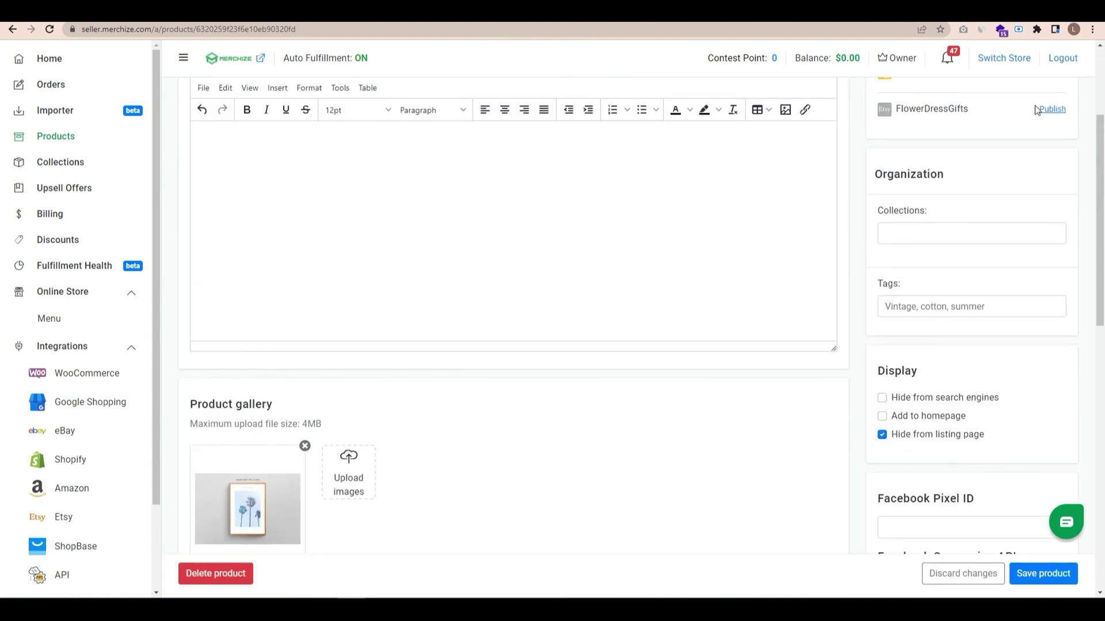
{"action": "scroll", "coordinate": [1050, 162], "scroll_direction": "up", "scroll_amount": 3}
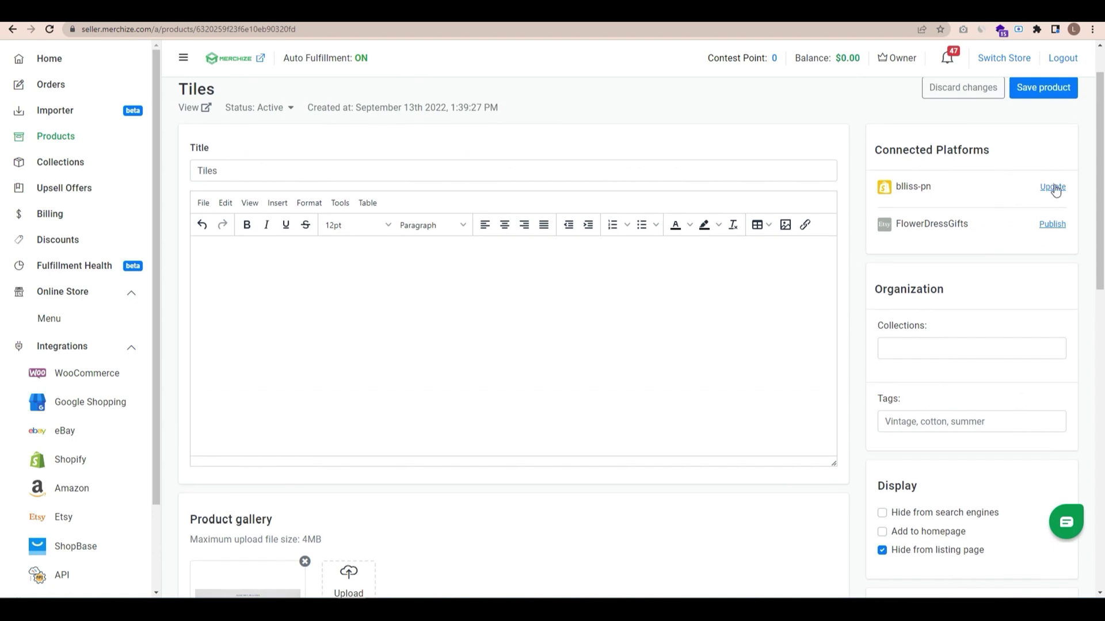
{"action": "scroll", "coordinate": [501, 320], "scroll_direction": "up", "scroll_amount": 1}
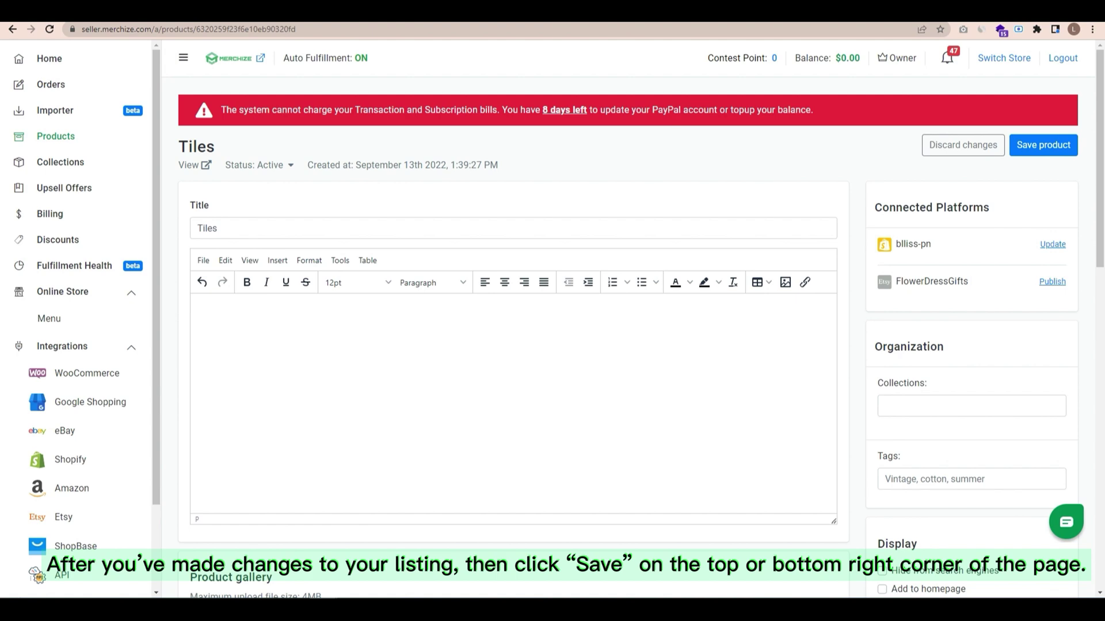
Step: Paste the new wall-art description into Tiles and save the product
{"action": "left_click", "coordinate": [321, 304]}
{"action": "type", "text": "Adding Personalized Tile Wall Art to your wall decor collection now because this item can help you to keep the best family moments. With sturdy plastic material, whether your house is chasing current or classic style, tile wall art will always be a unique and suitable wall decoration for all styles"}
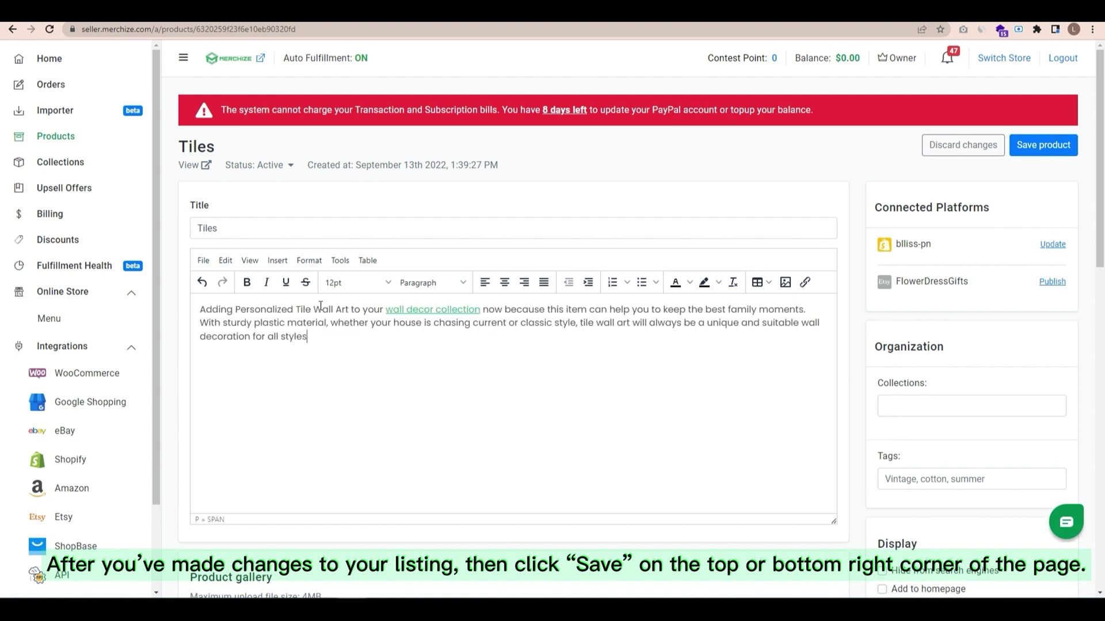
{"action": "scroll", "coordinate": [840, 272], "scroll_direction": "down", "scroll_amount": 5}
{"action": "scroll", "coordinate": [921, 230], "scroll_direction": "up", "scroll_amount": 4}
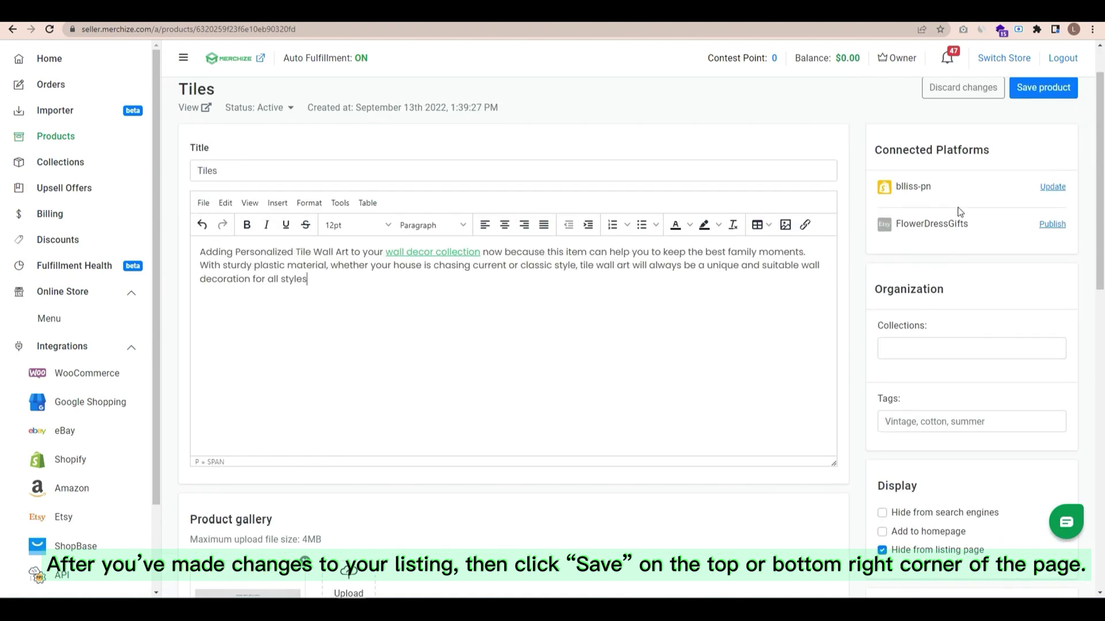
{"action": "left_click", "coordinate": [1046, 87]}
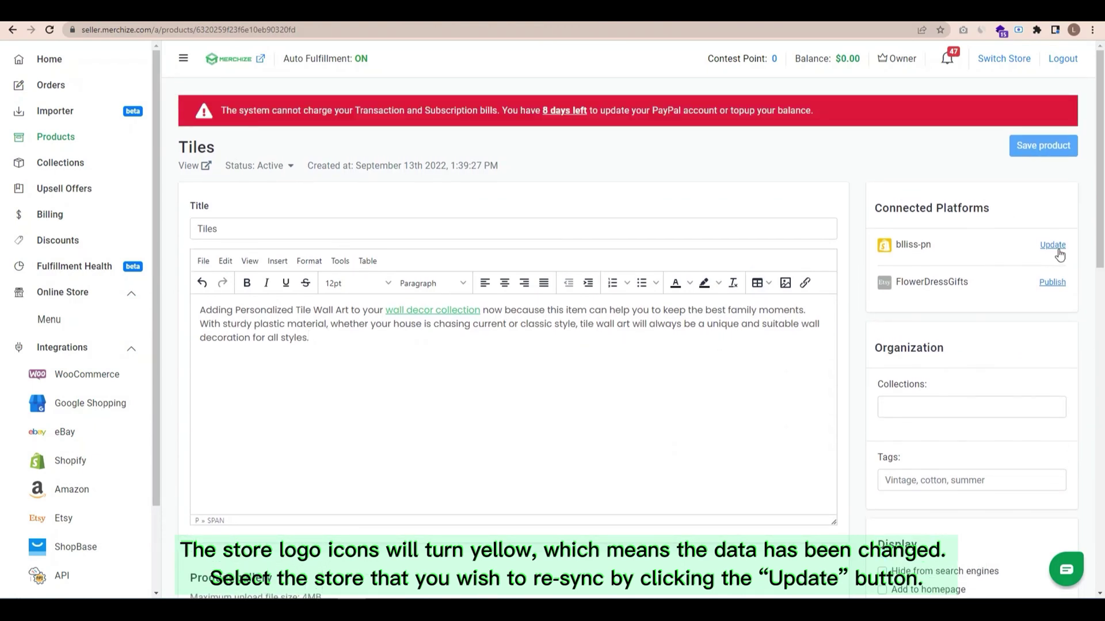
Step: Update the Tiles listing on the blliss-pn store and reload the page to check sync
{"action": "left_click", "coordinate": [1053, 246]}
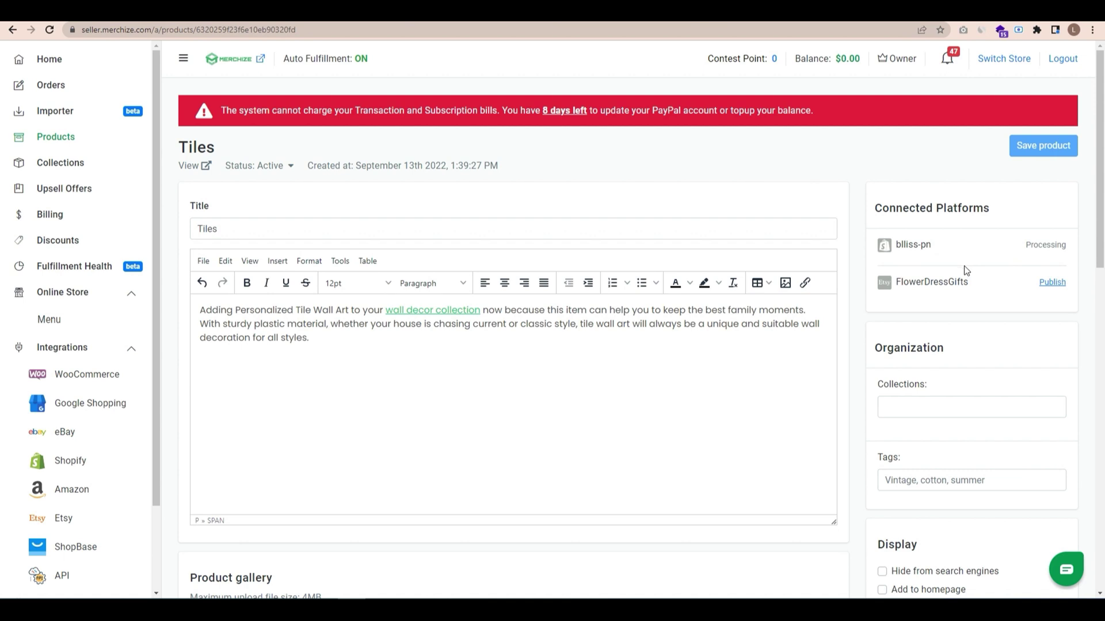
{"action": "scroll", "coordinate": [964, 276], "scroll_direction": "down", "scroll_amount": 1}
{"action": "scroll", "coordinate": [963, 279], "scroll_direction": "up", "scroll_amount": 1}
{"action": "left_click", "coordinate": [368, 29]}
{"action": "key", "text": "Return"}
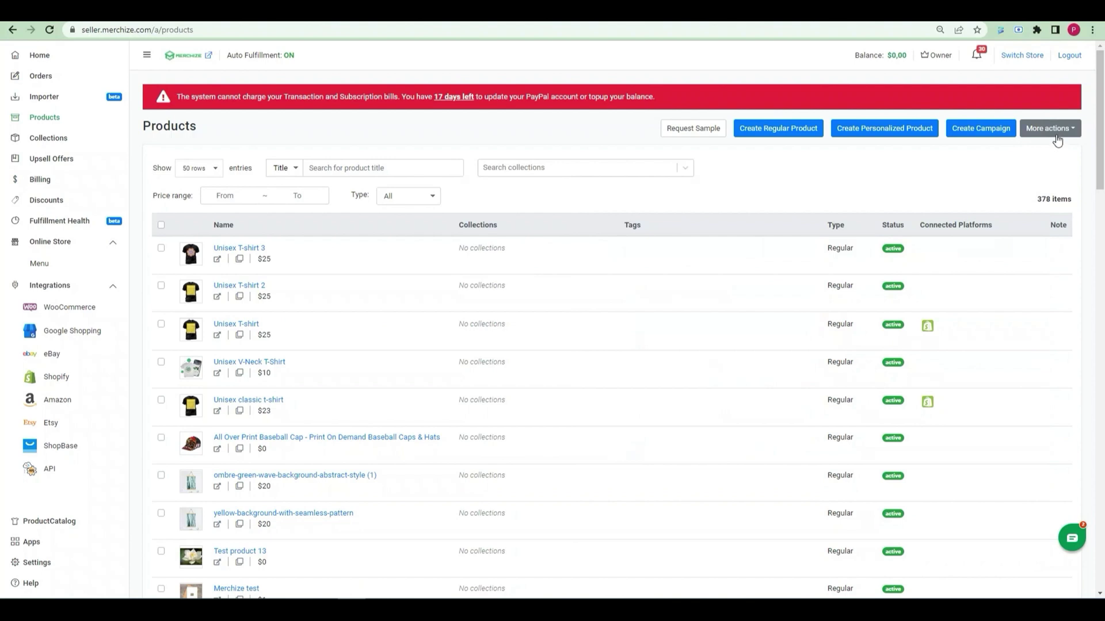
Step: Open the Product Listing Overview through More actions > View synced products
{"action": "left_click", "coordinate": [1059, 135]}
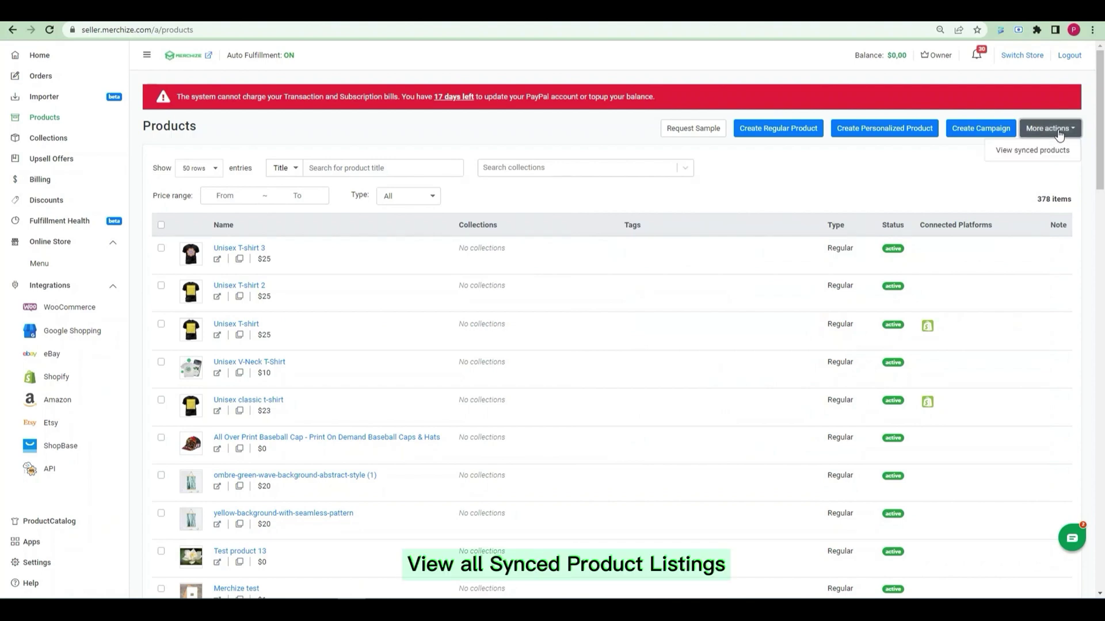
{"action": "left_click", "coordinate": [1032, 151]}
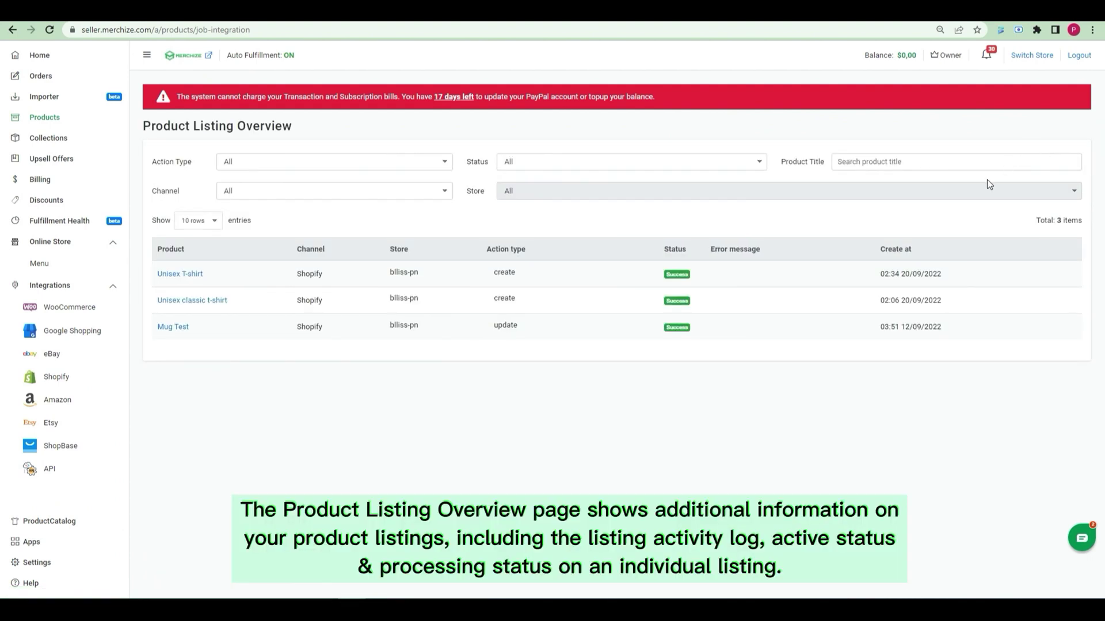
Step: Review the Status and Action Type filter options without changing them
{"action": "left_click", "coordinate": [712, 161]}
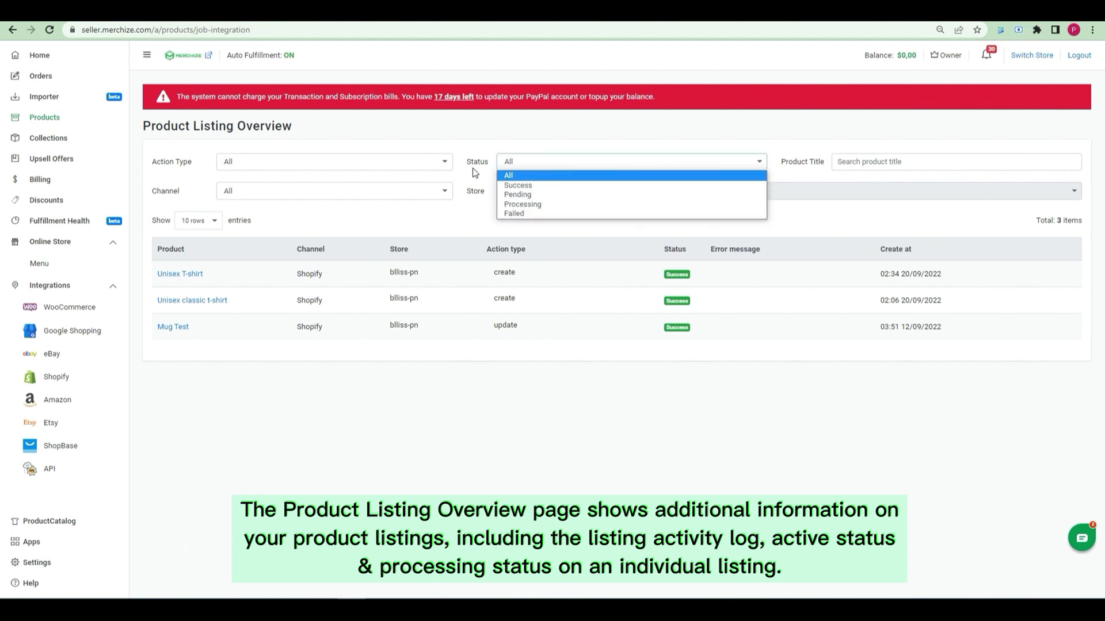
{"action": "left_click", "coordinate": [458, 147]}
{"action": "left_click", "coordinate": [362, 165]}
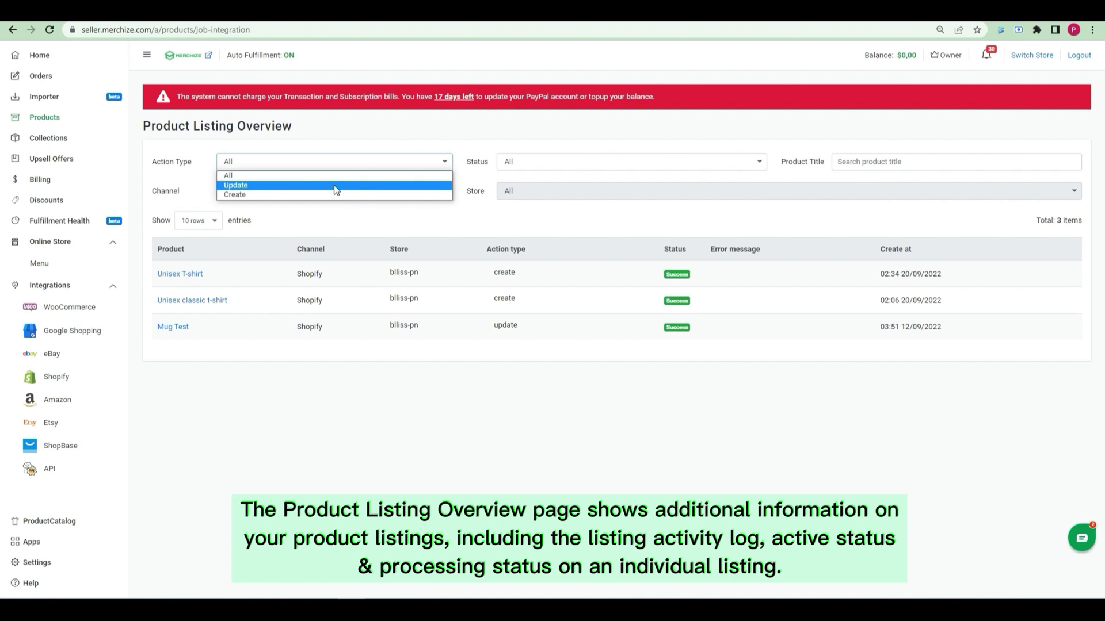
{"action": "left_click", "coordinate": [858, 156]}
{"action": "left_click", "coordinate": [869, 162]}
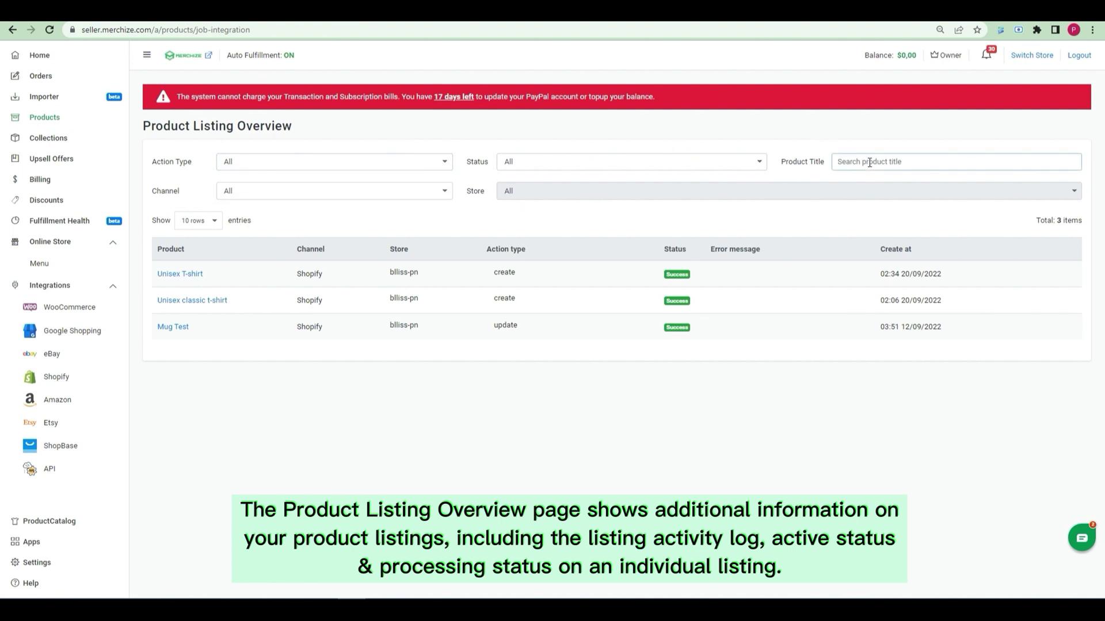
Step: Set the Channel filter to Shopify, then check which stores are available to filter
{"action": "left_click", "coordinate": [379, 191]}
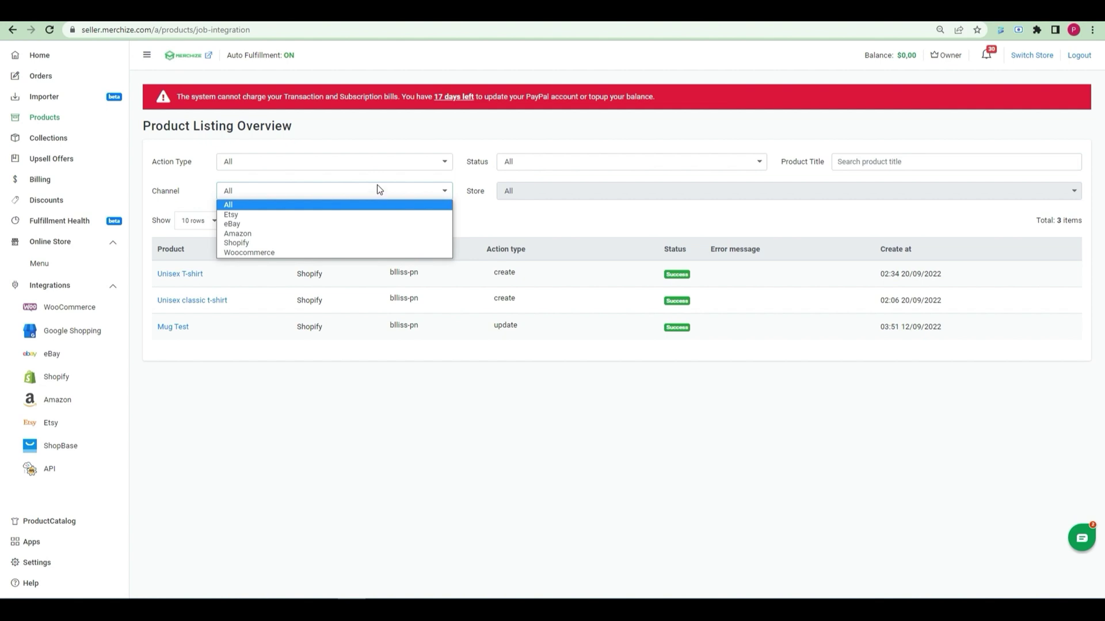
{"action": "left_click", "coordinate": [593, 223]}
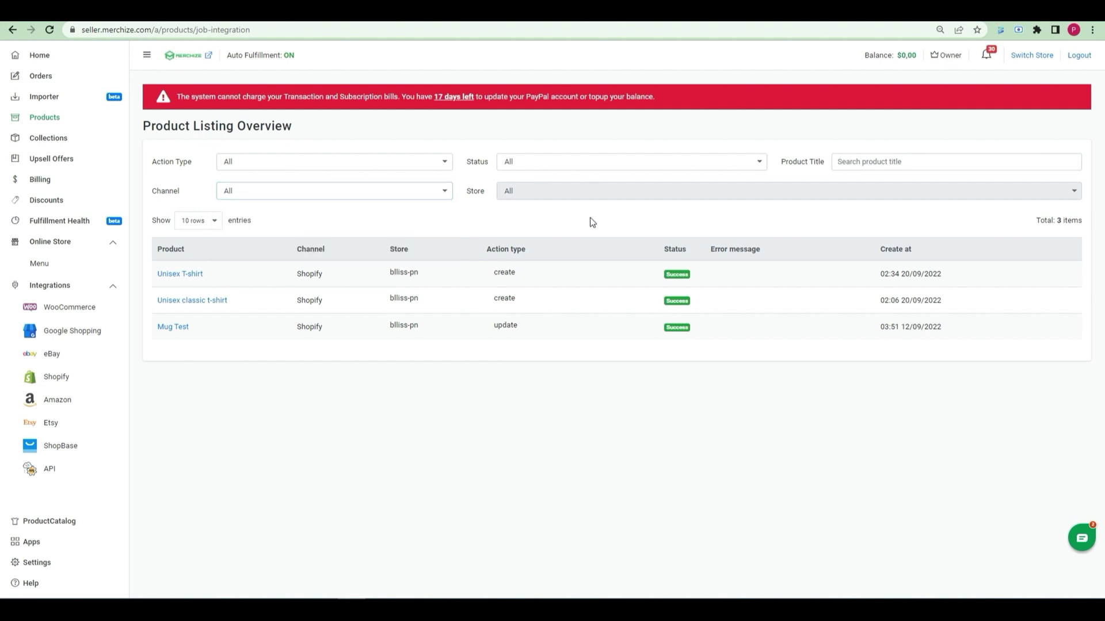
{"action": "left_click", "coordinate": [396, 193]}
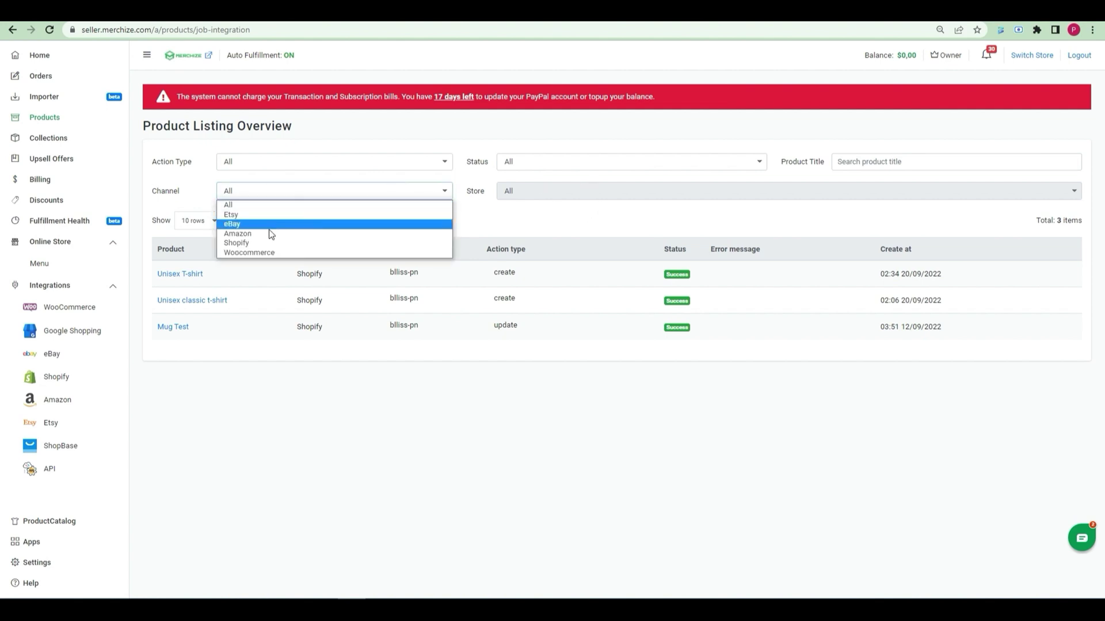
{"action": "left_click", "coordinate": [264, 243]}
{"action": "left_click", "coordinate": [558, 193]}
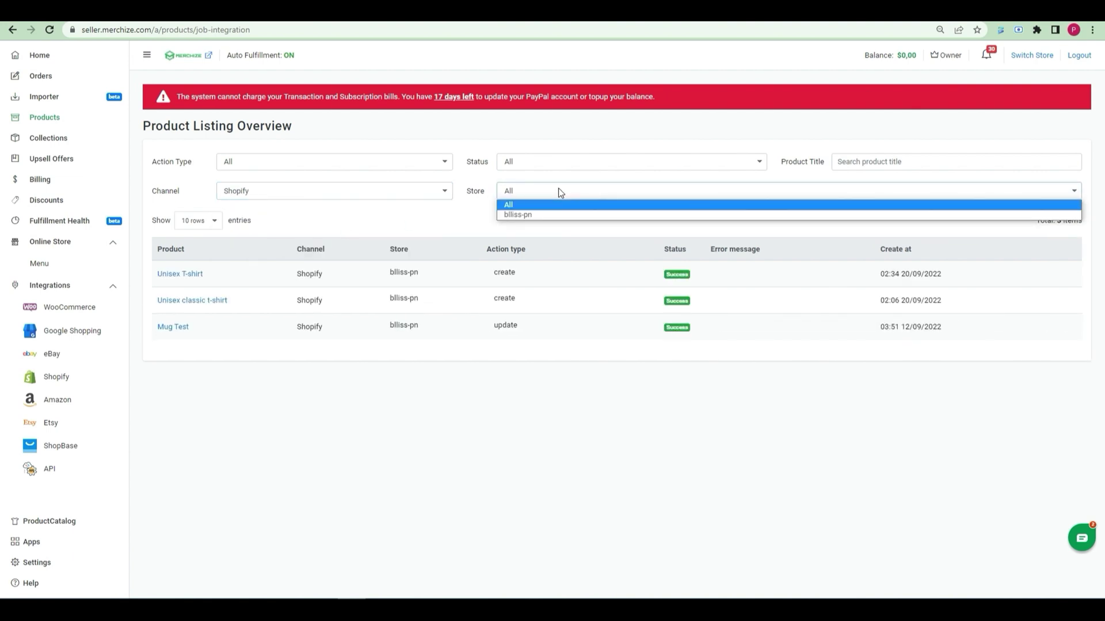